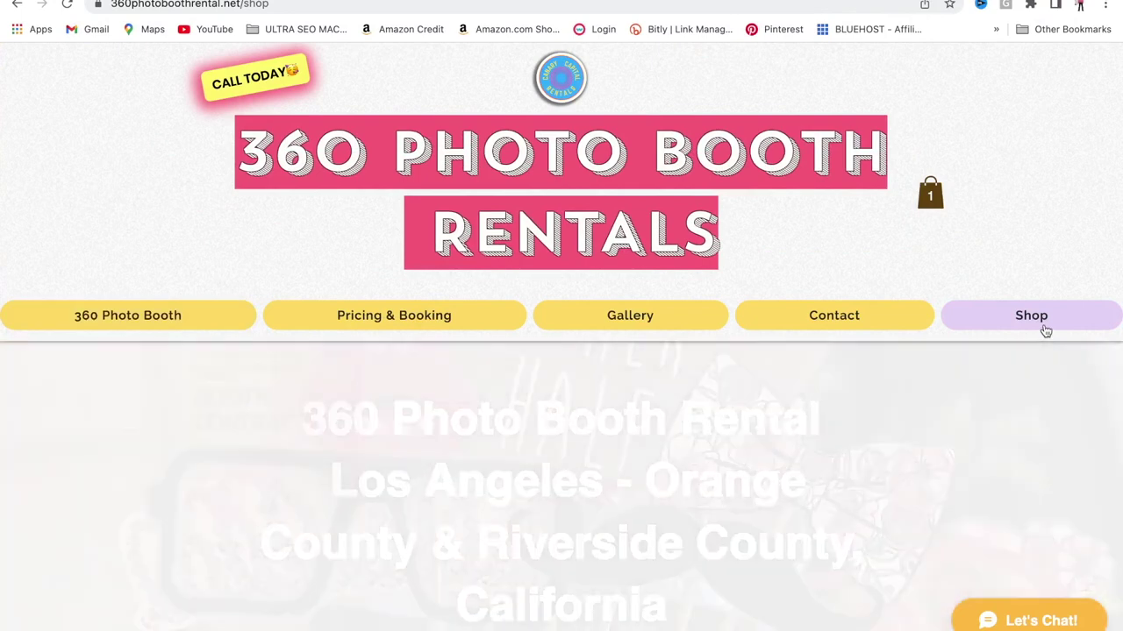
Open the 360 Booth Contract product page and look over its details.
scroll(847, 278, "down", 2)
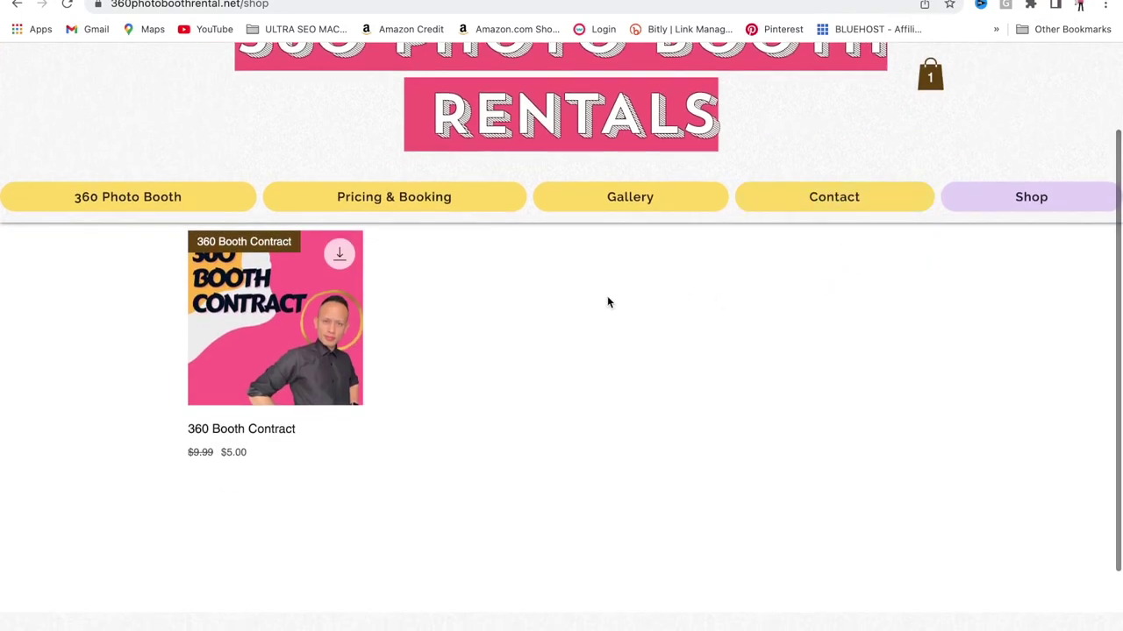
mouse_move(296, 313)
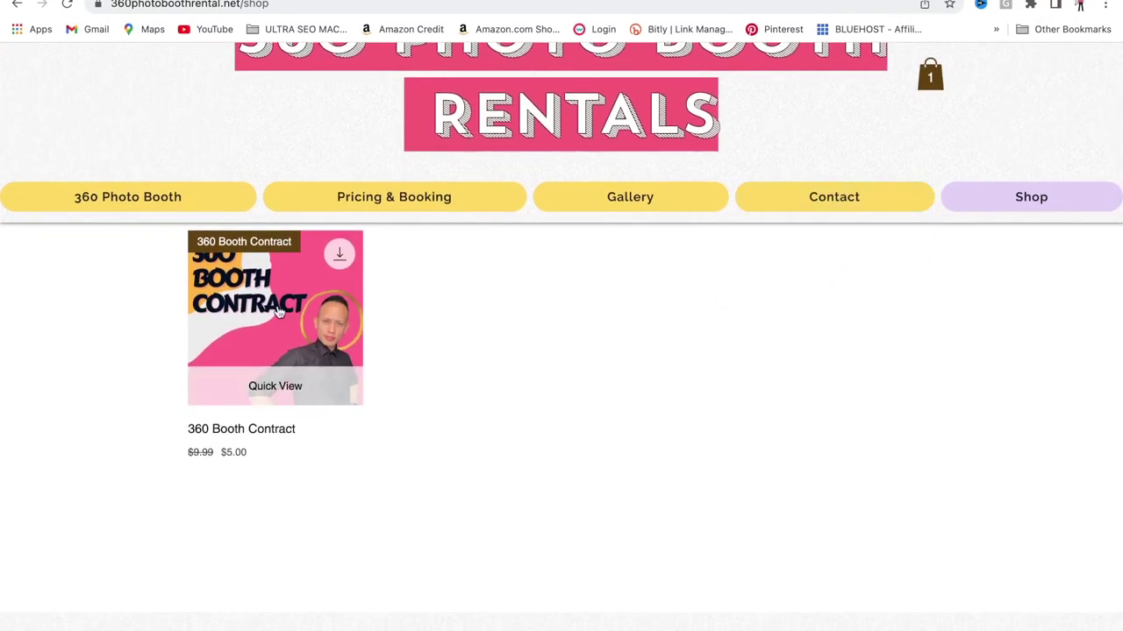
left_click(278, 312)
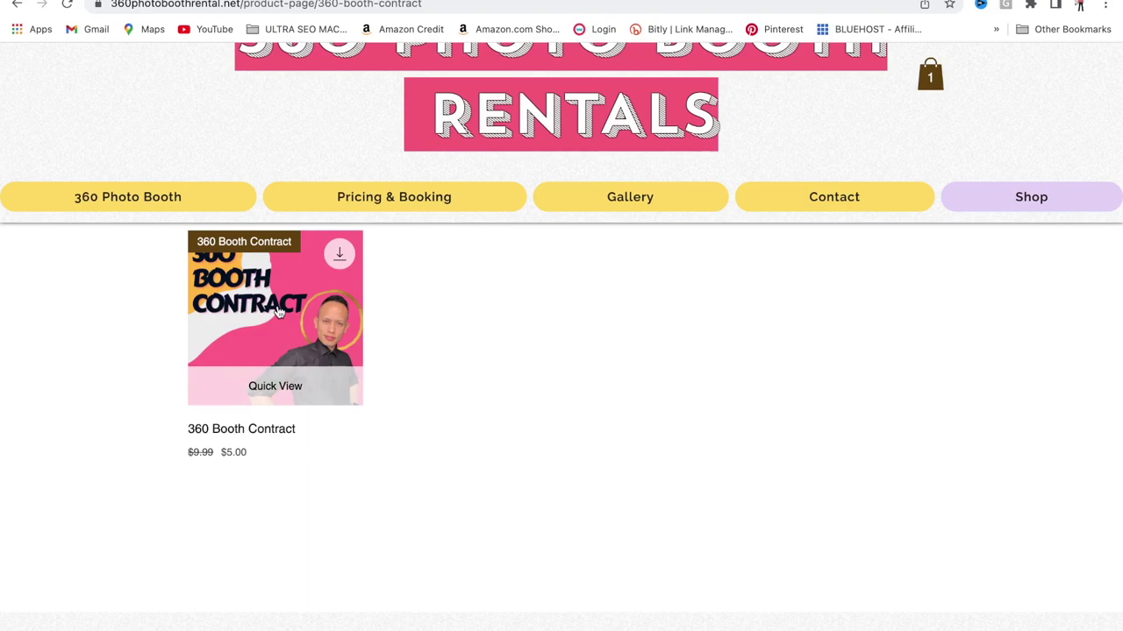
scroll(409, 342, "down", 3)
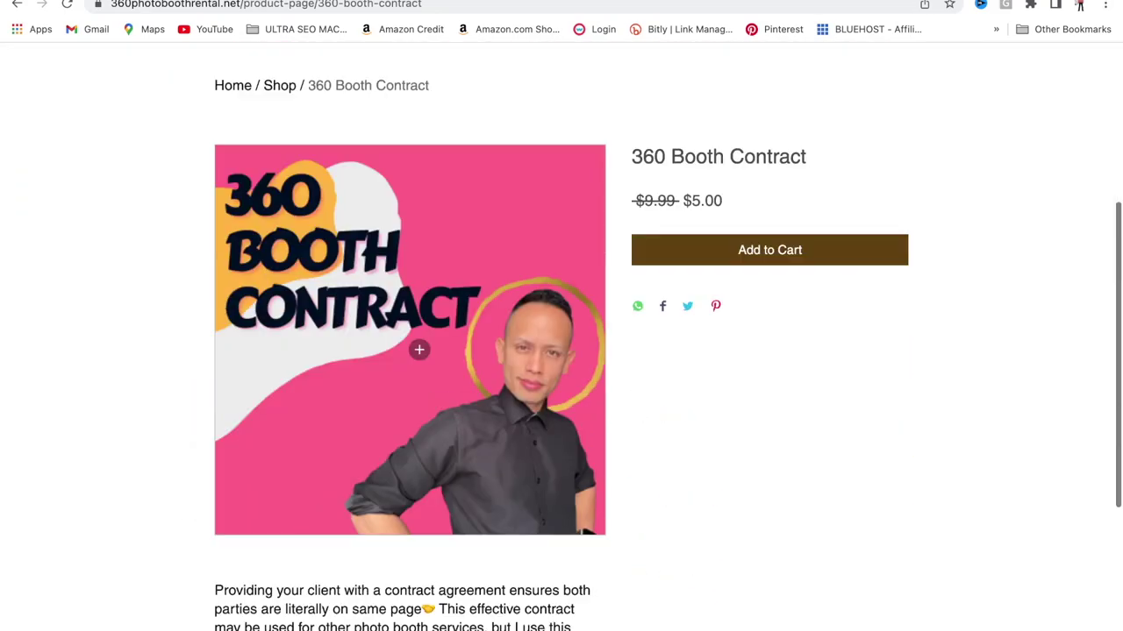
scroll(419, 350, "down", 2)
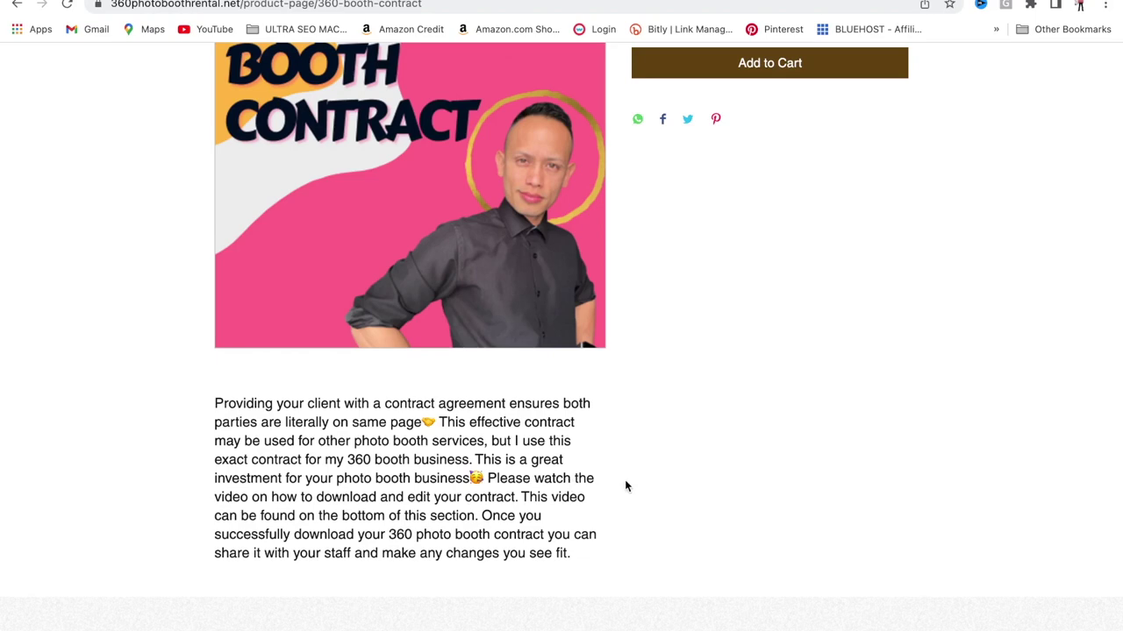
scroll(625, 486, "up", 2)
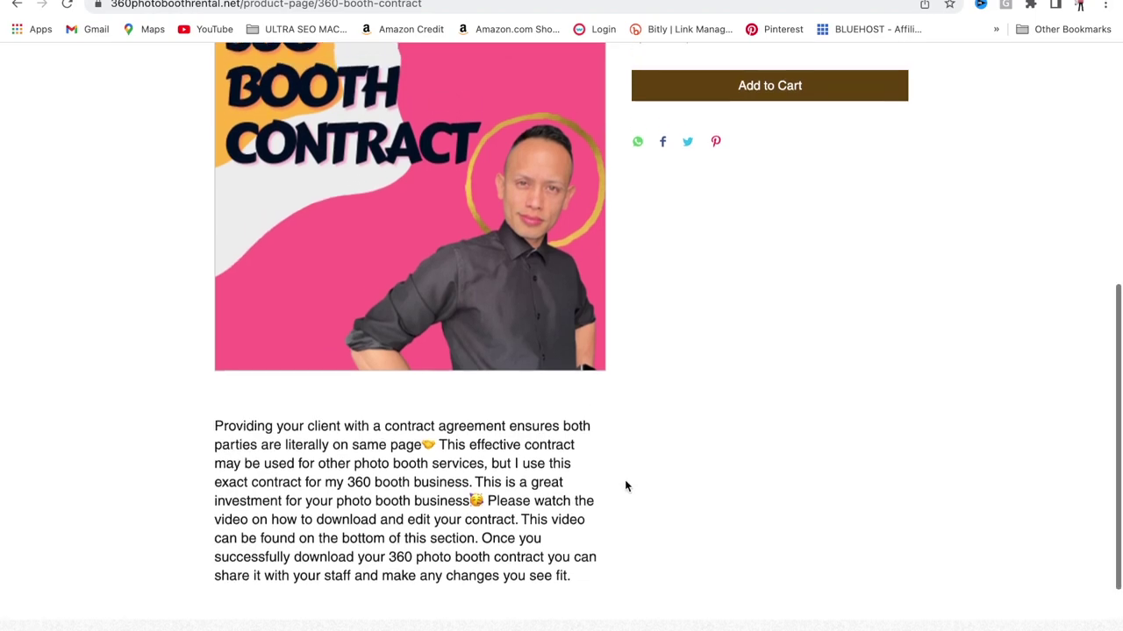
scroll(715, 180, "up", 1)
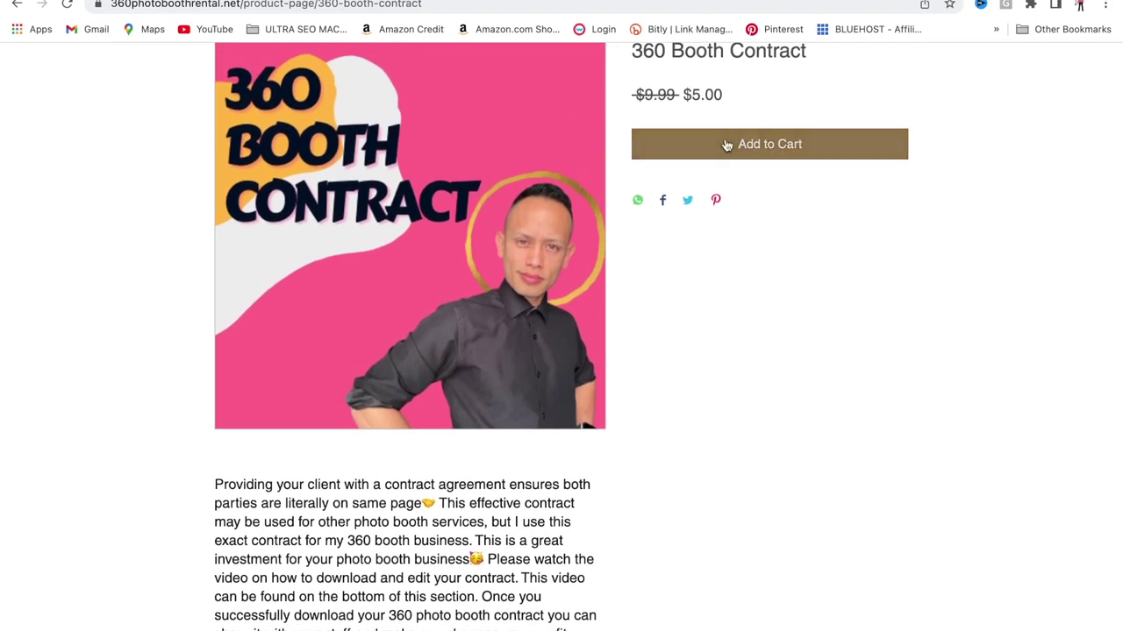
Add the contract to the cart, set its quantity to 1, and view the full cart.
left_click(727, 144)
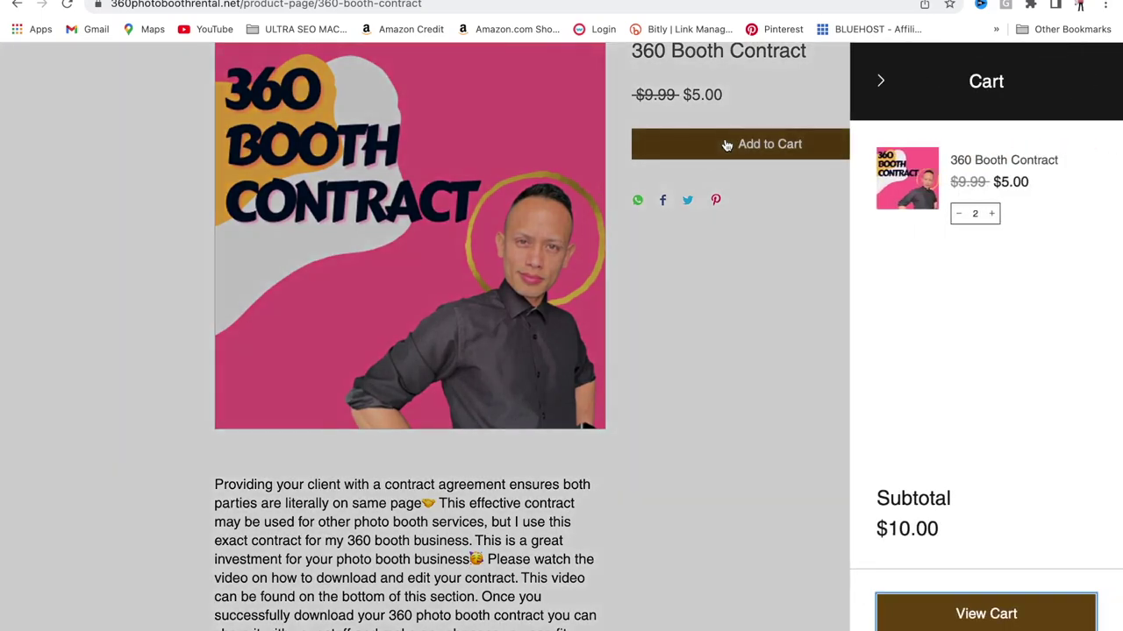
left_click(979, 214)
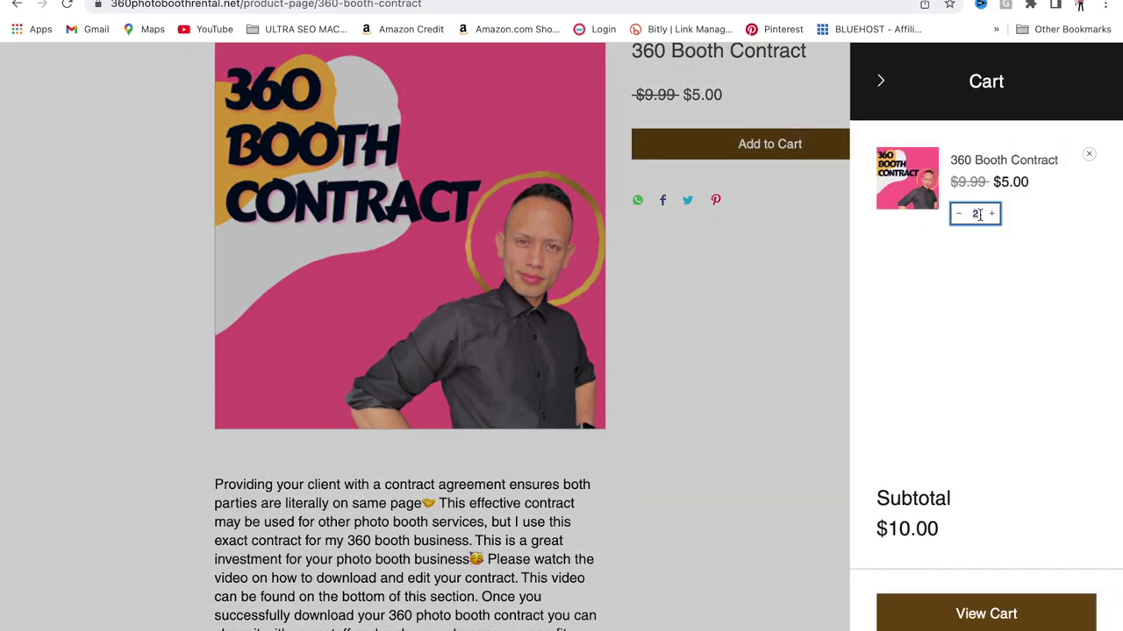
left_click(1001, 284)
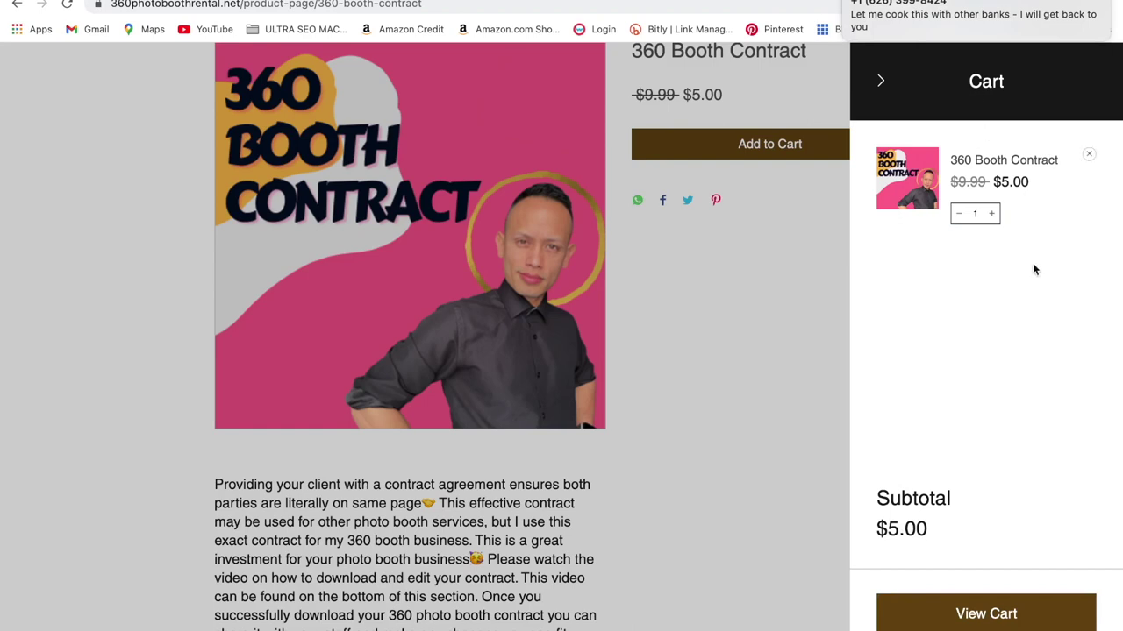
scroll(1032, 268, "down", 1)
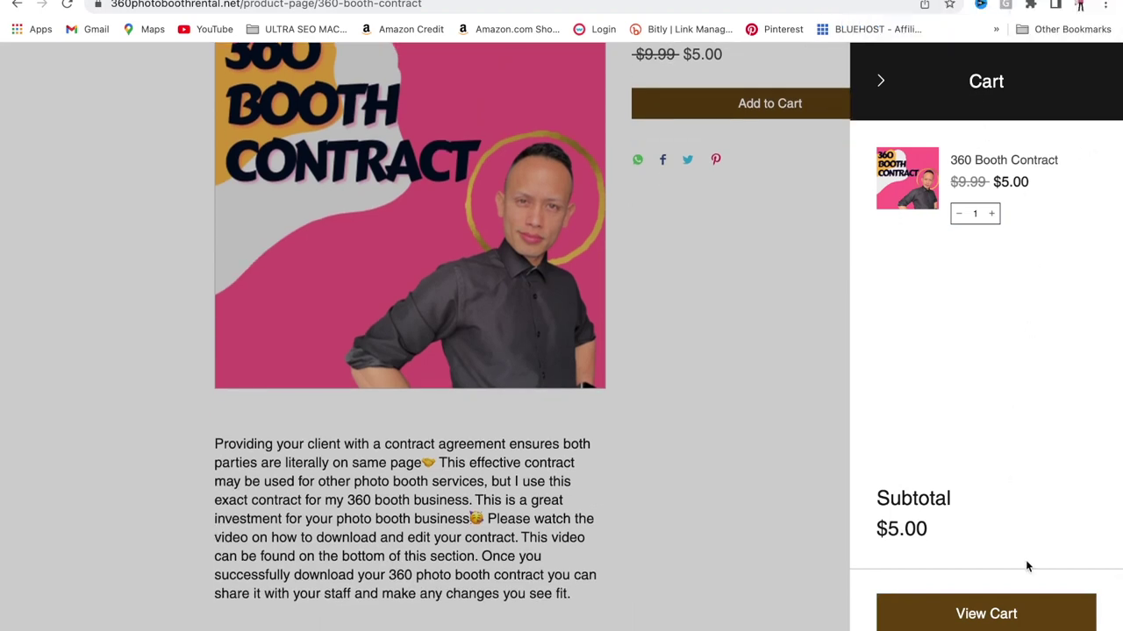
left_click(1018, 618)
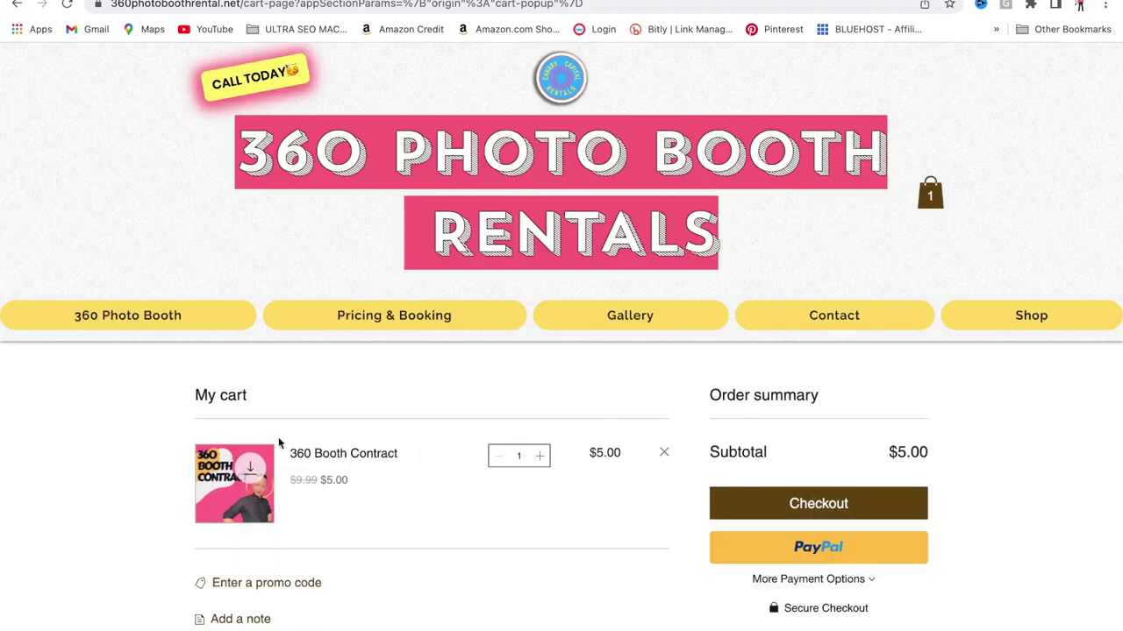
Proceed to checkout, review the payment section, and place the $5.00 contract order.
scroll(338, 445, "down", 3)
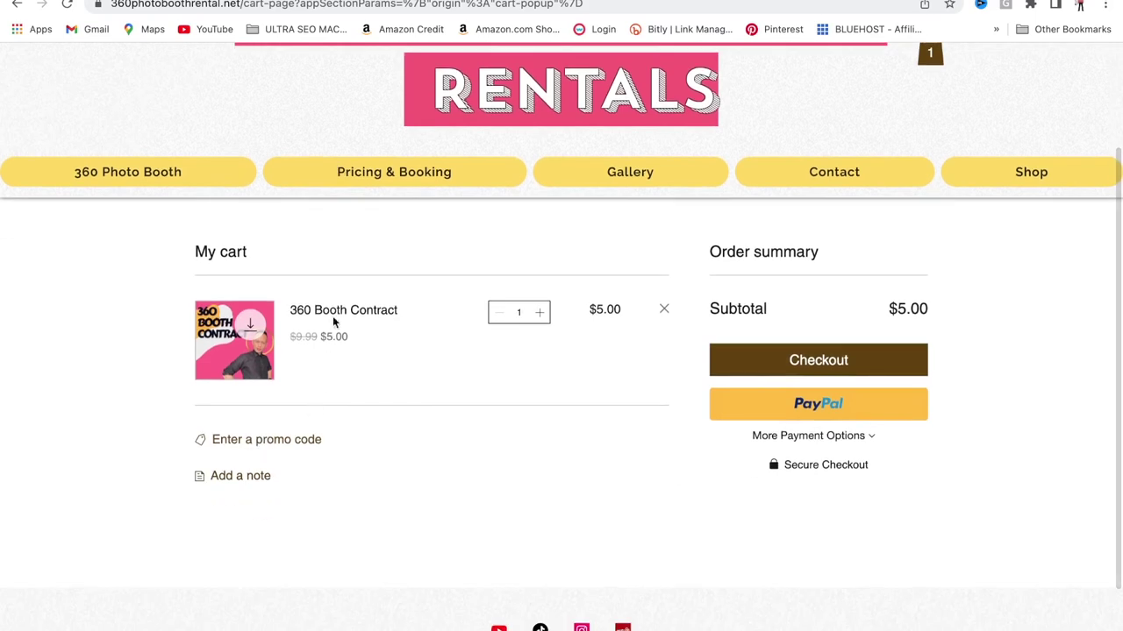
left_click(789, 358)
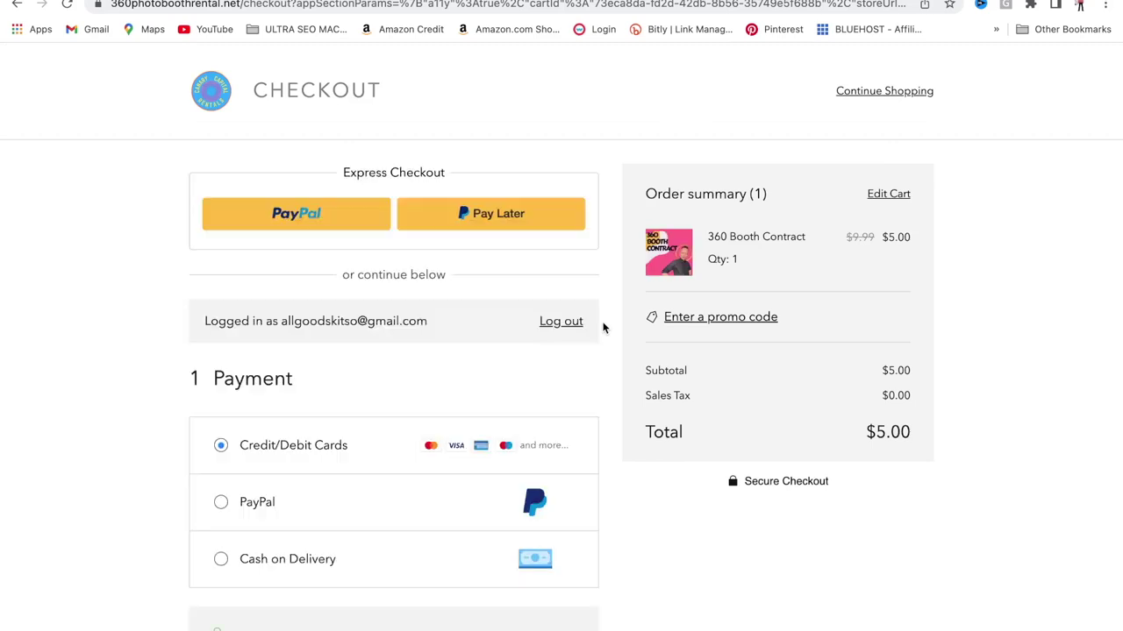
scroll(603, 328, "down", 3)
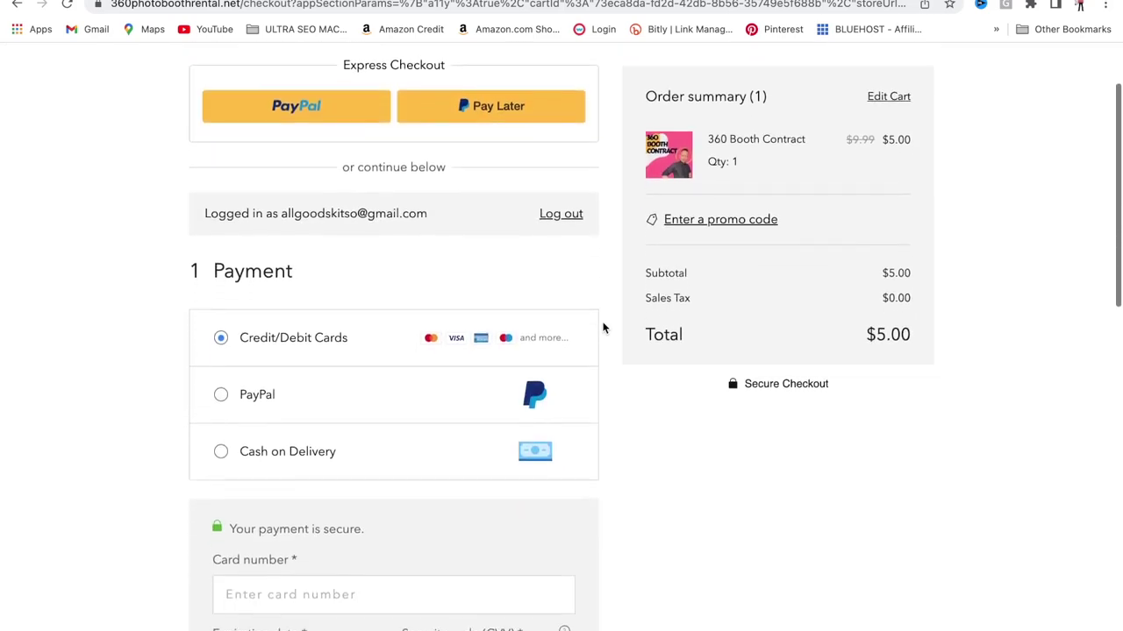
scroll(602, 328, "down", 3)
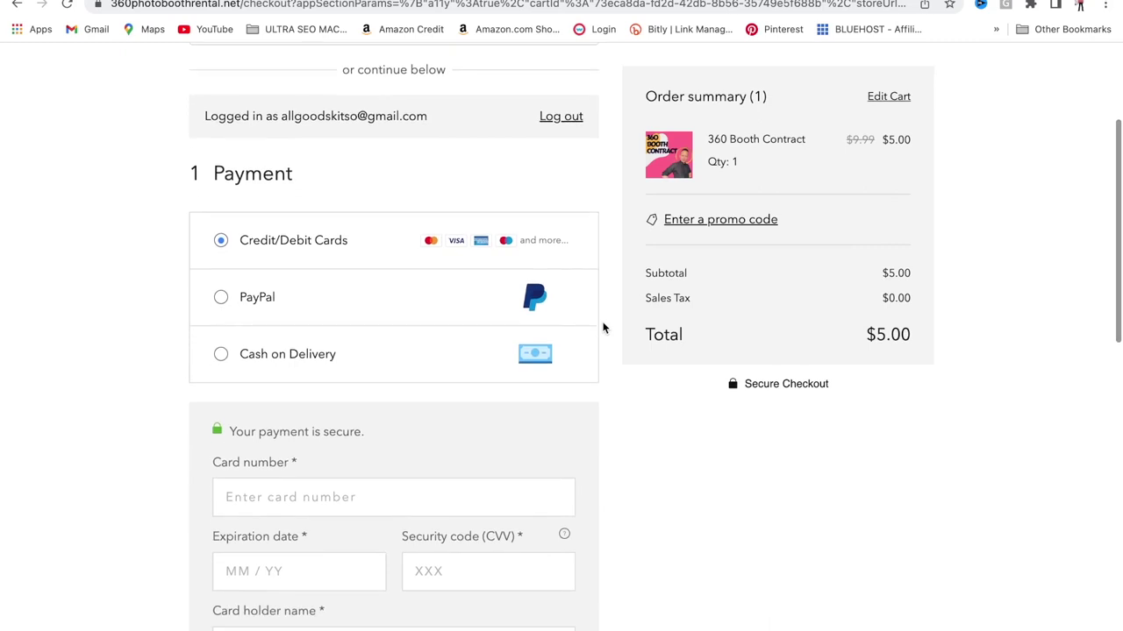
scroll(603, 328, "down", 2)
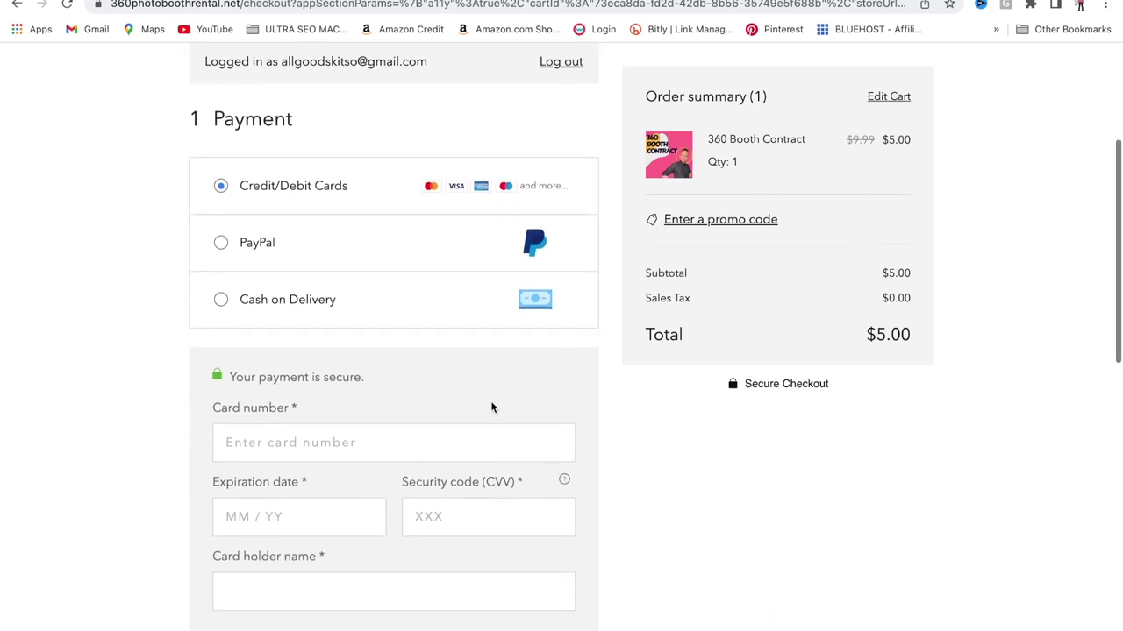
scroll(474, 447, "down", 1)
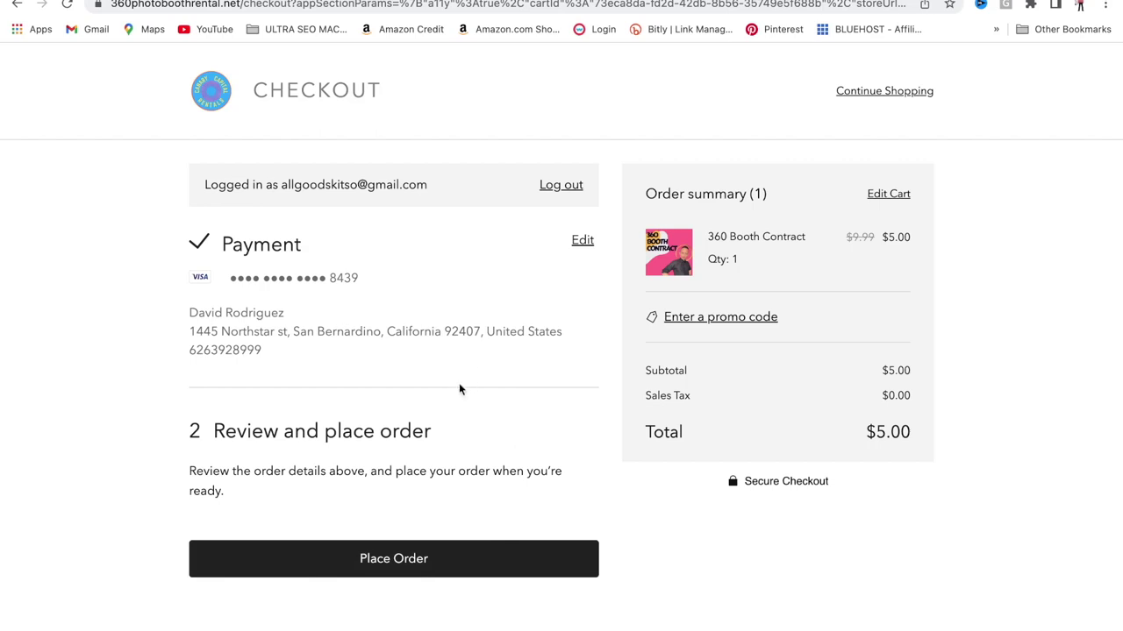
left_click(456, 564)
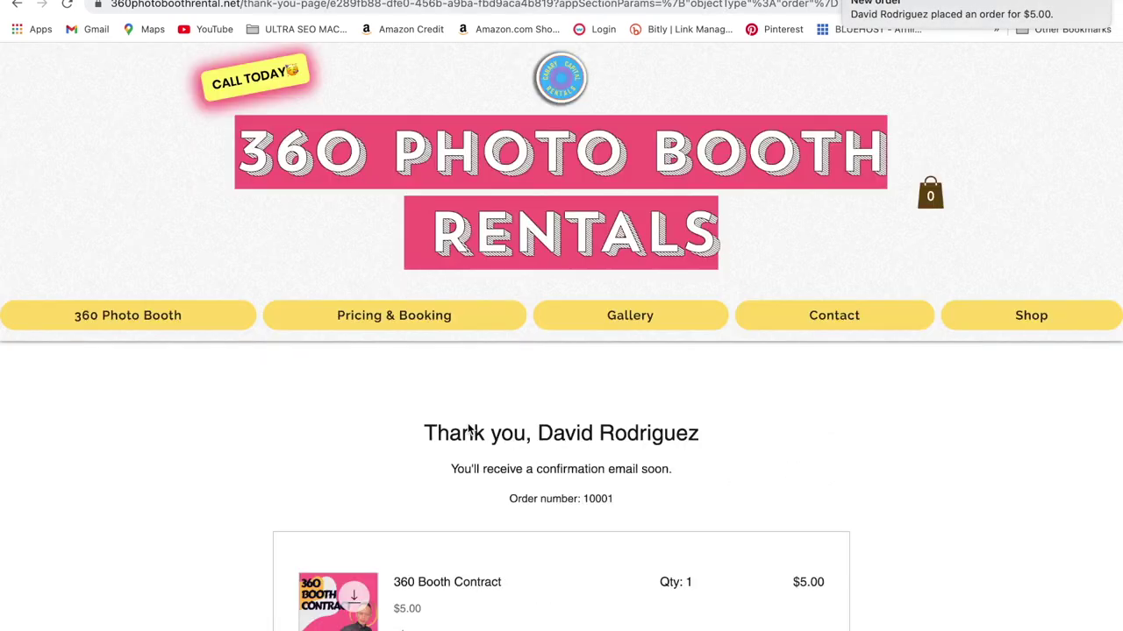
Download the purchased contract from the thank-you page, then open a new browser tab.
scroll(535, 389, "down", 5)
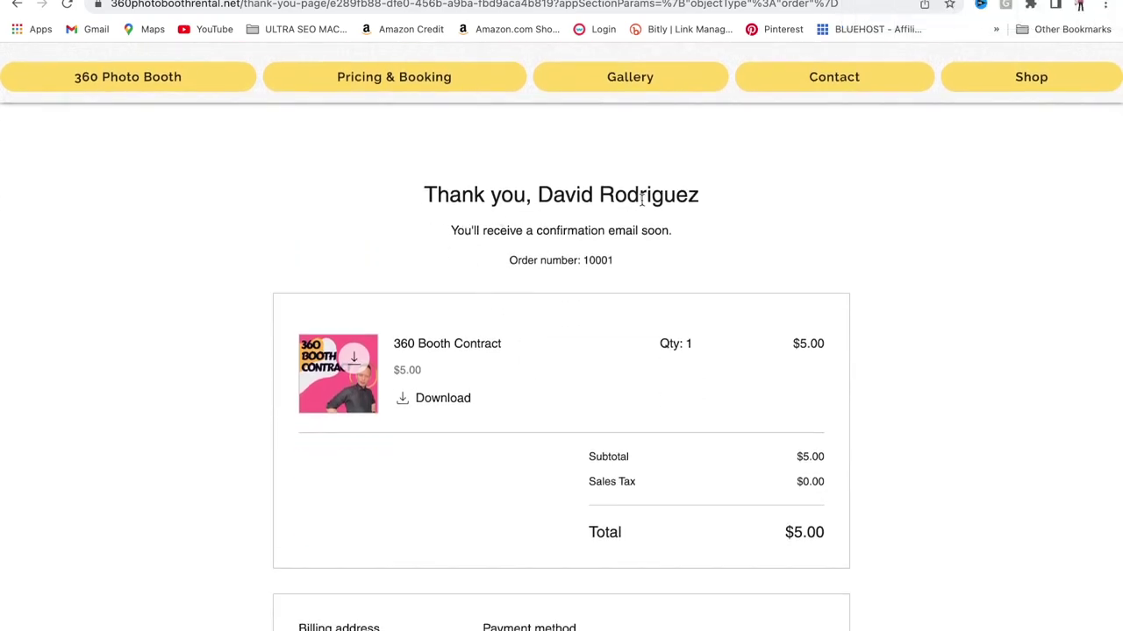
scroll(569, 318, "down", 1)
scroll(568, 317, "down", 5)
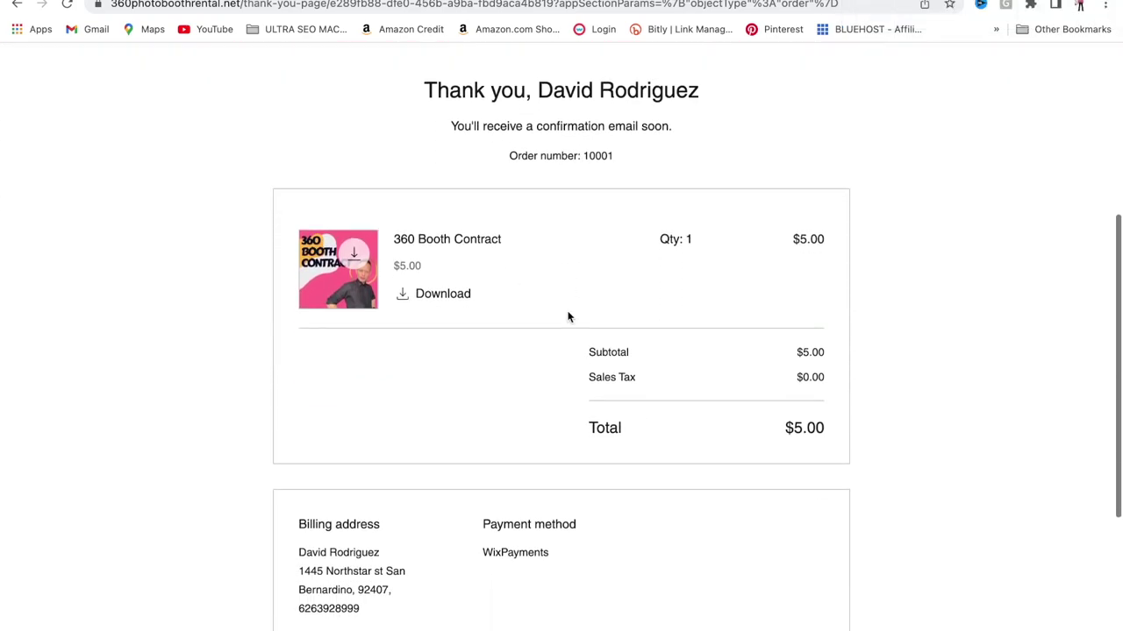
scroll(568, 318, "down", 1)
scroll(569, 319, "up", 1)
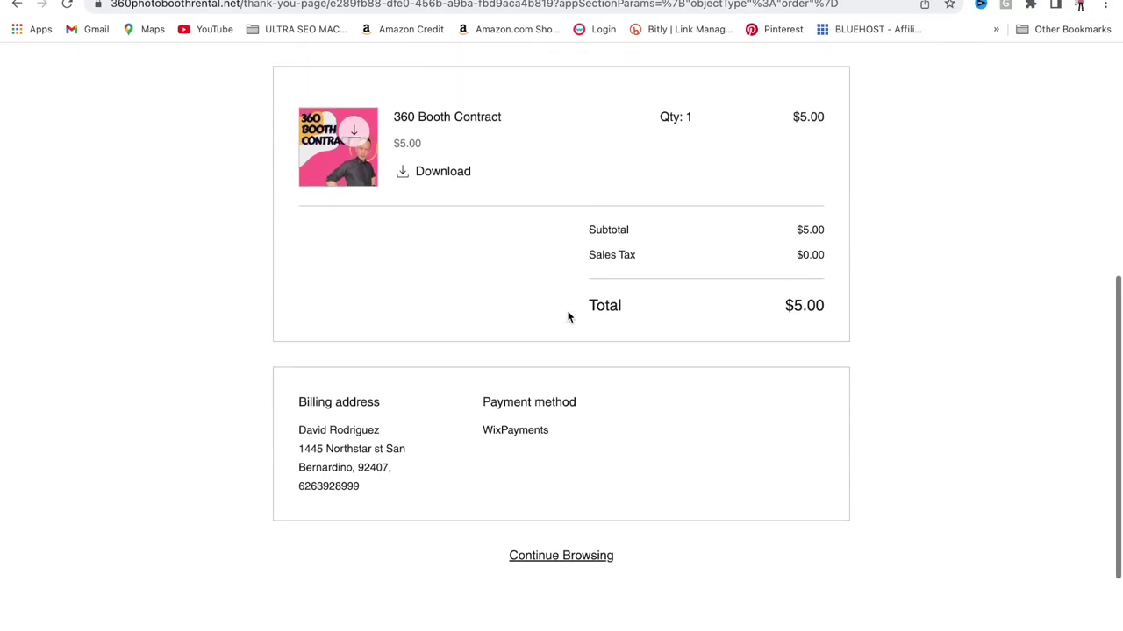
left_click(439, 174)
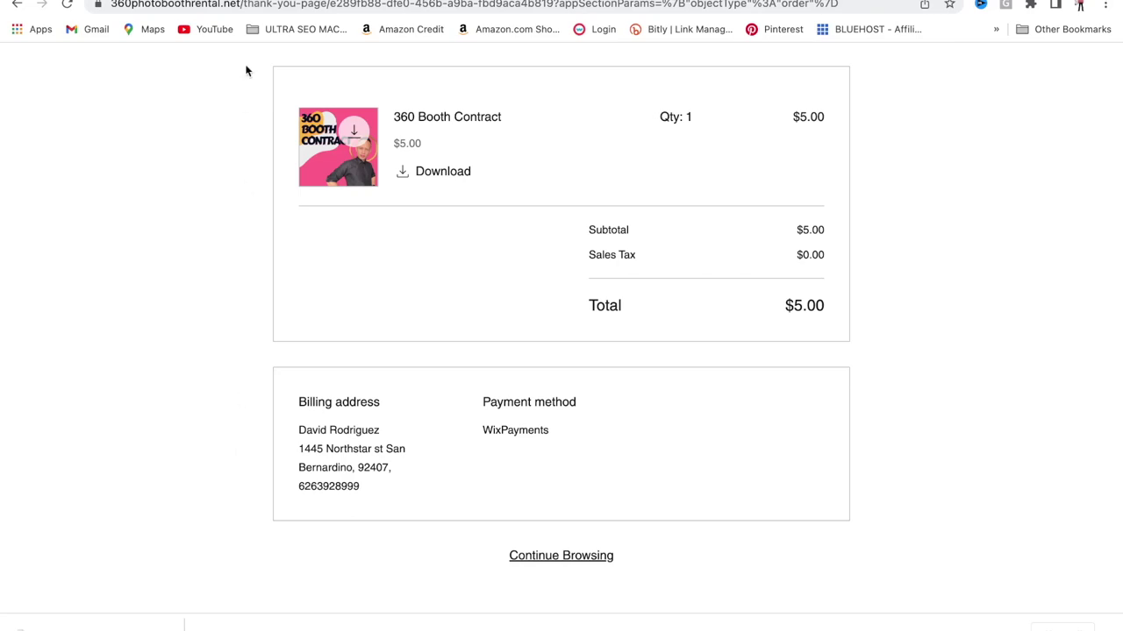
key("ctrl+t")
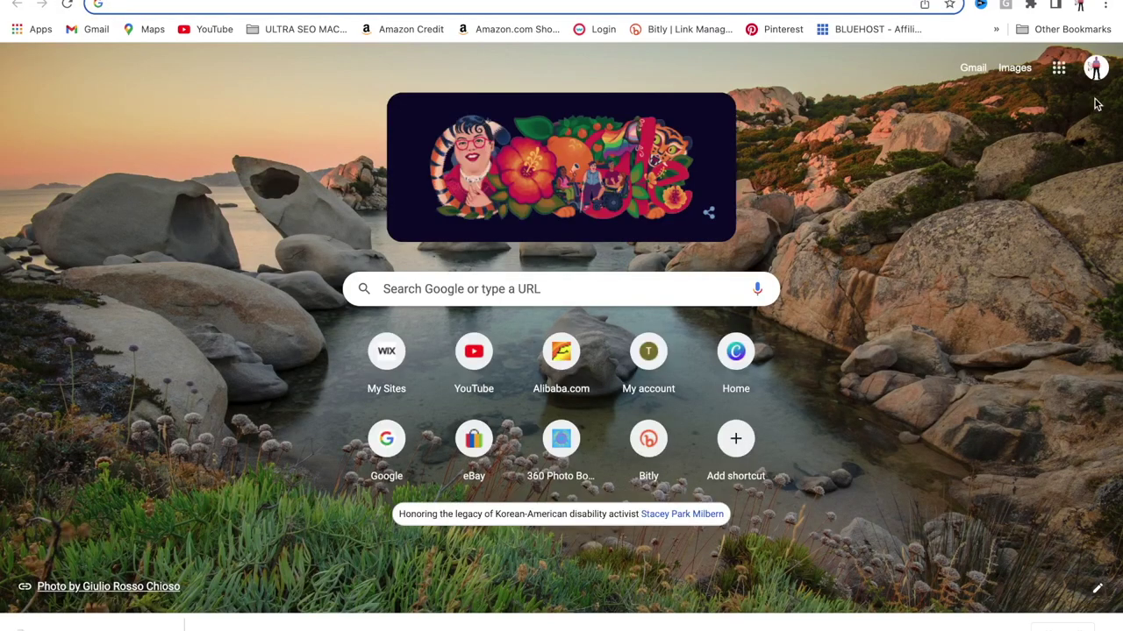
Go to Google Drive through the Google apps grid on the new tab.
left_click(1058, 70)
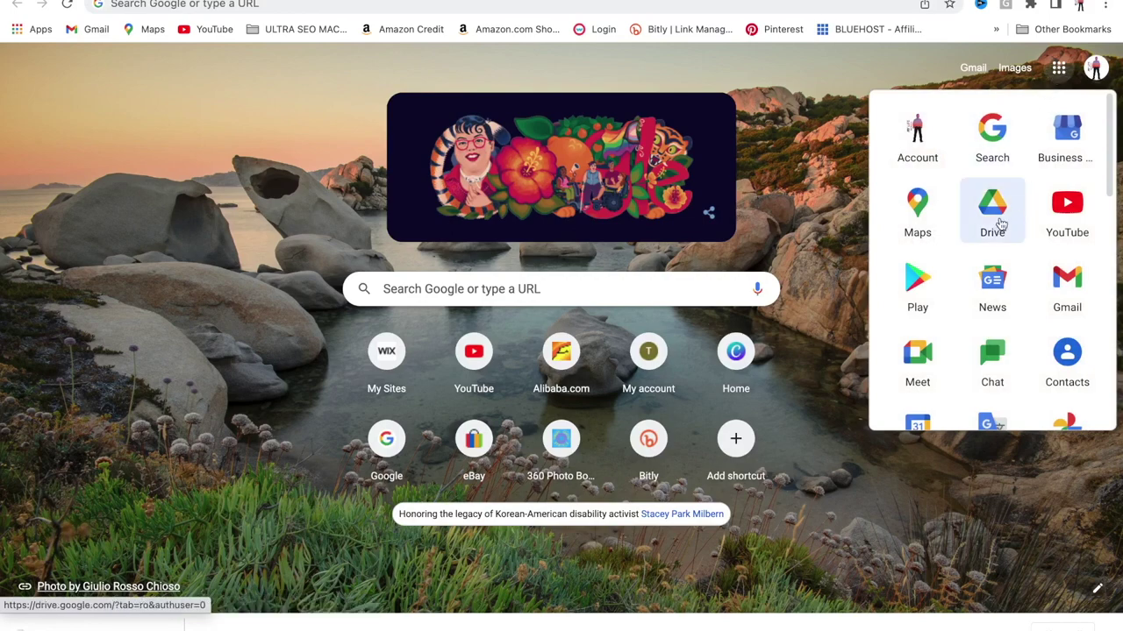
left_click(992, 215)
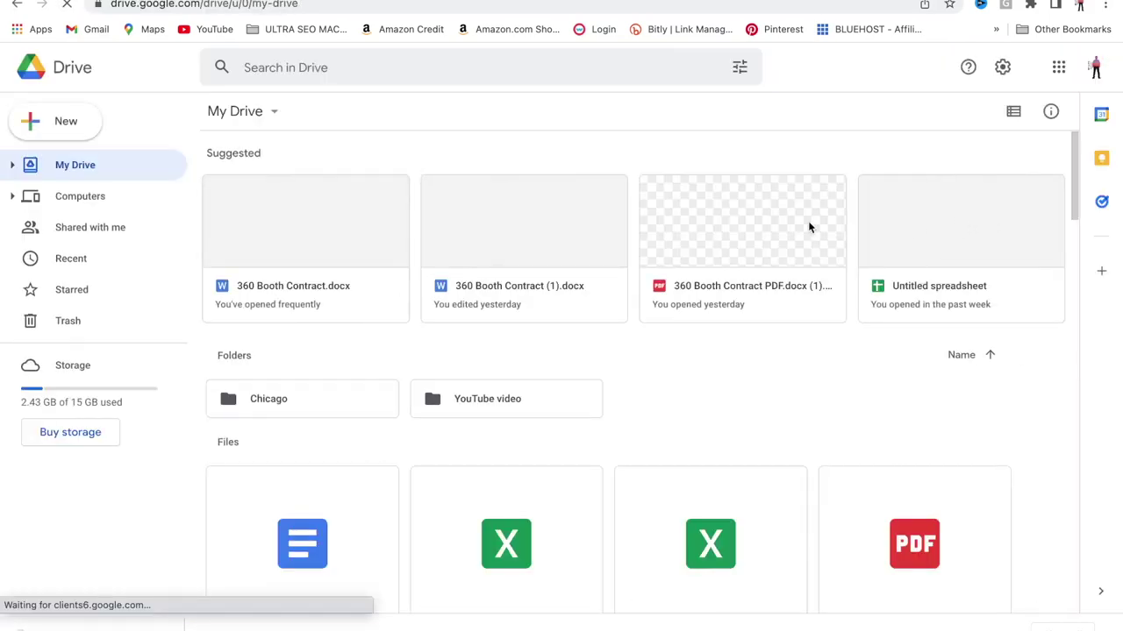
Upload 360 Booth Contract (1).docx from Downloads to Drive and open it in Google Docs.
left_click(77, 119)
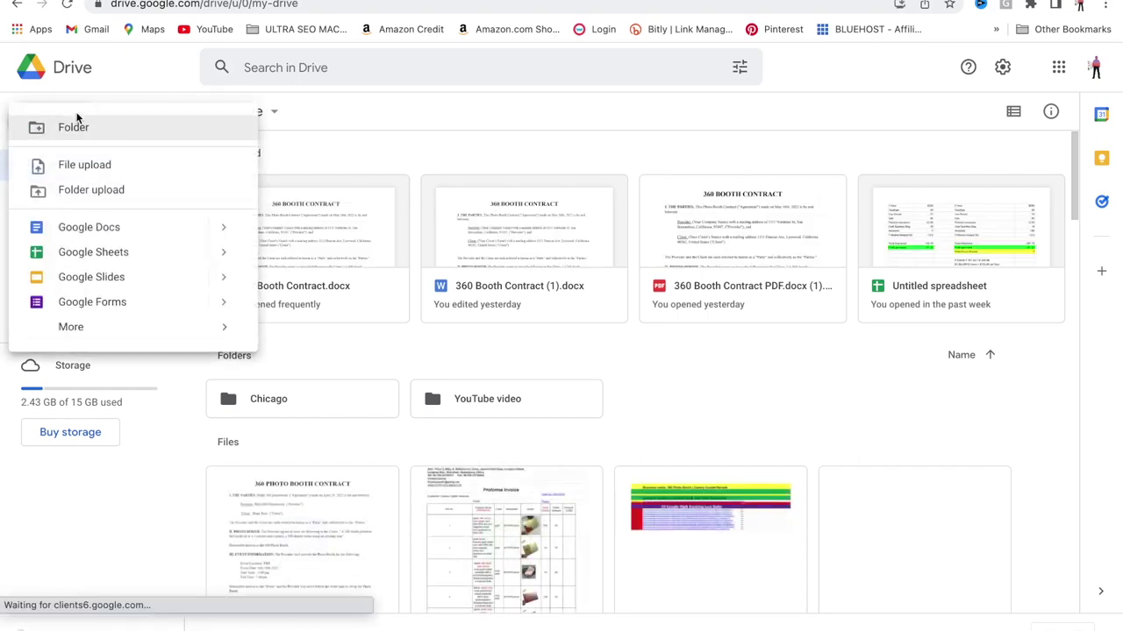
left_click(87, 165)
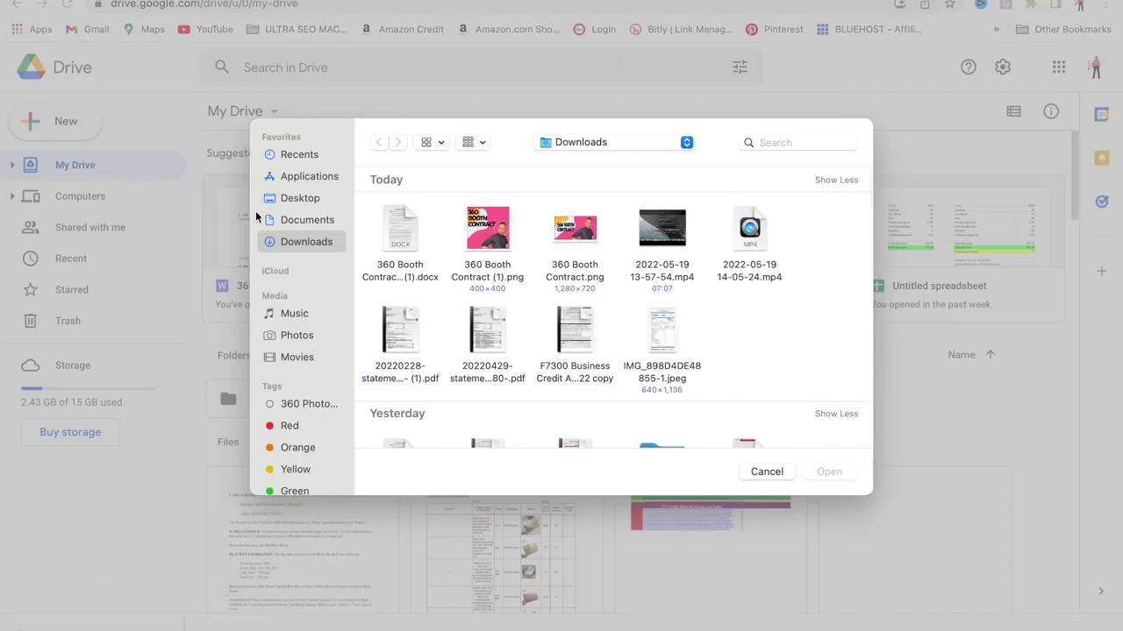
left_click(299, 155)
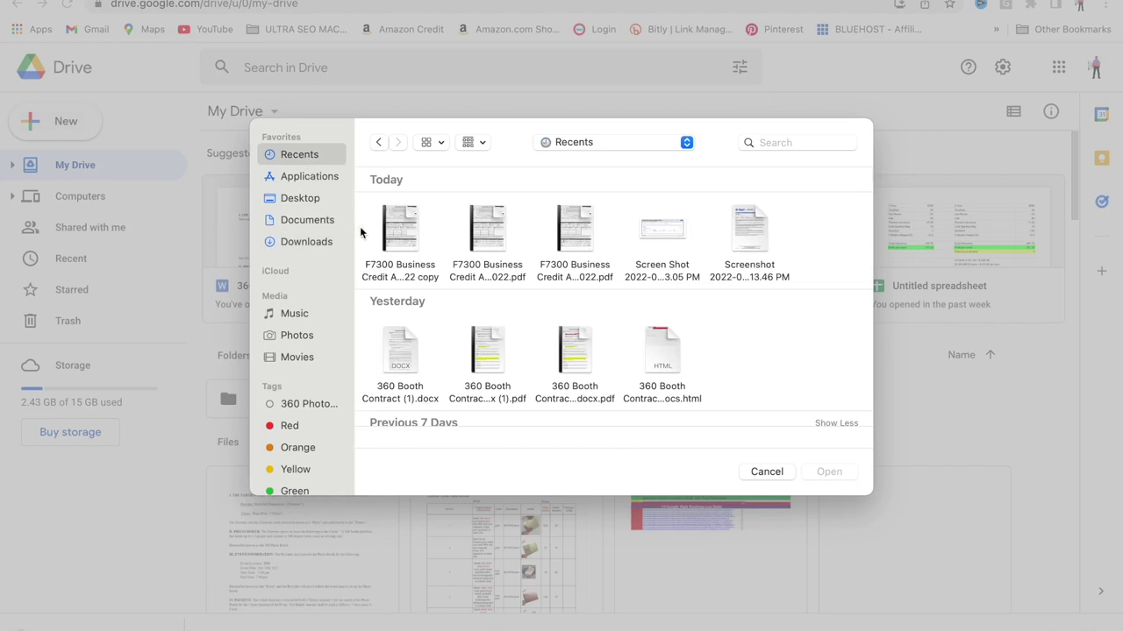
left_click(328, 243)
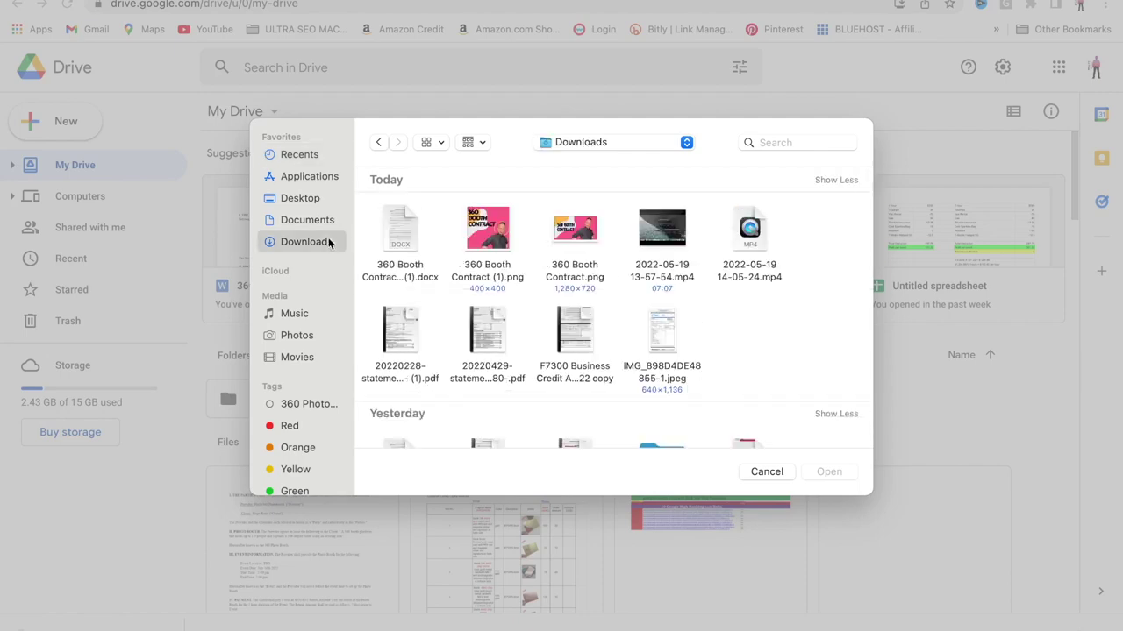
double_click(400, 229)
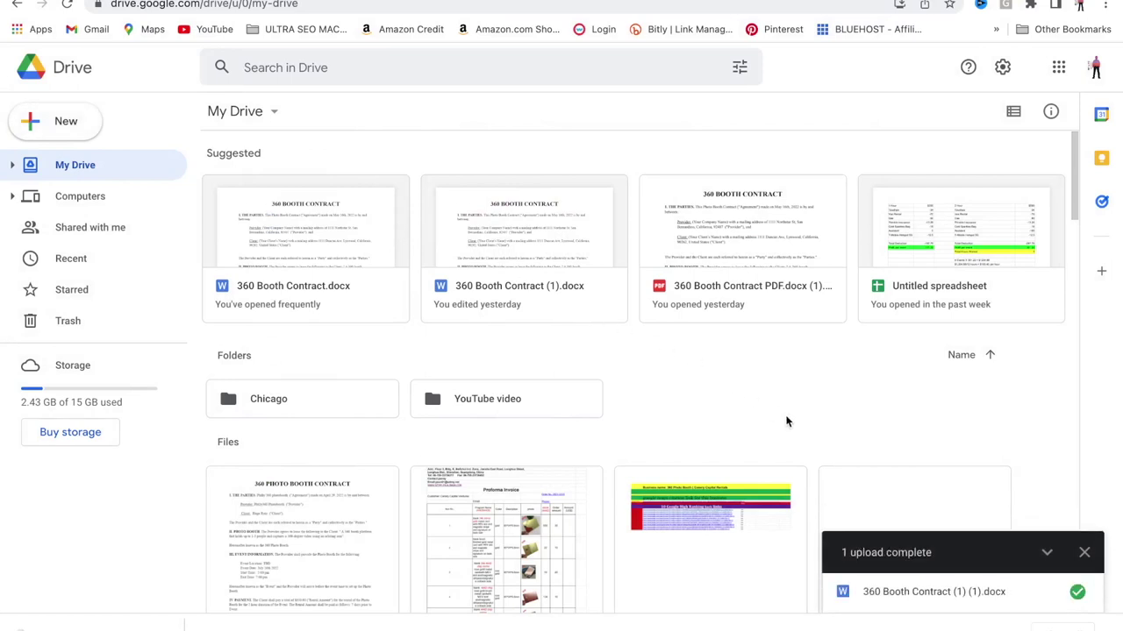
left_click(932, 592)
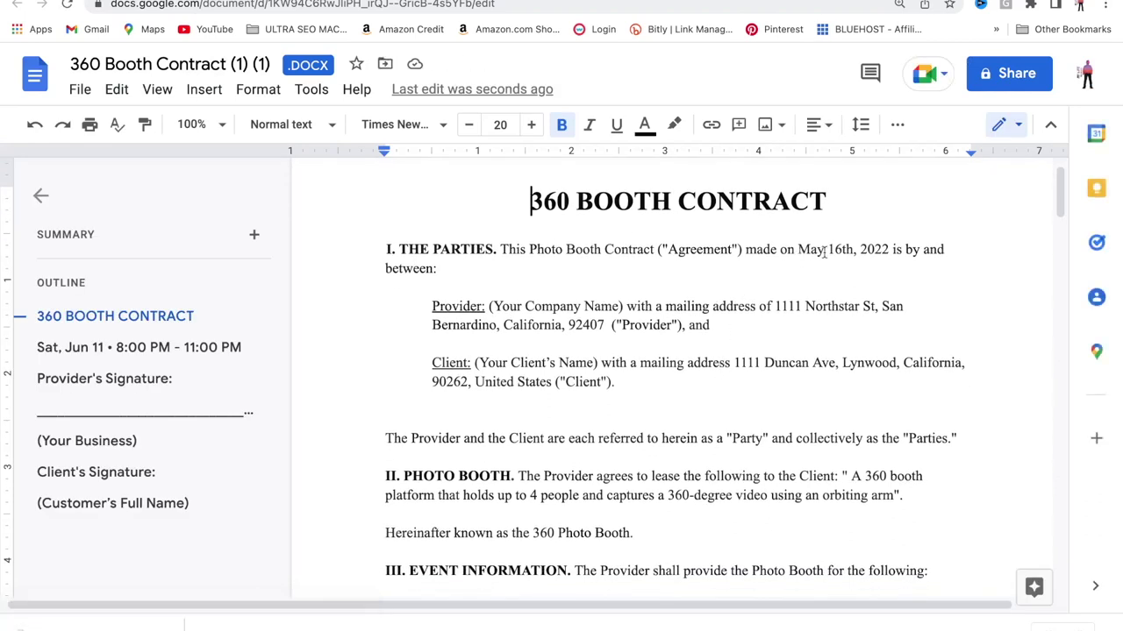
scroll(789, 269, "down", 1)
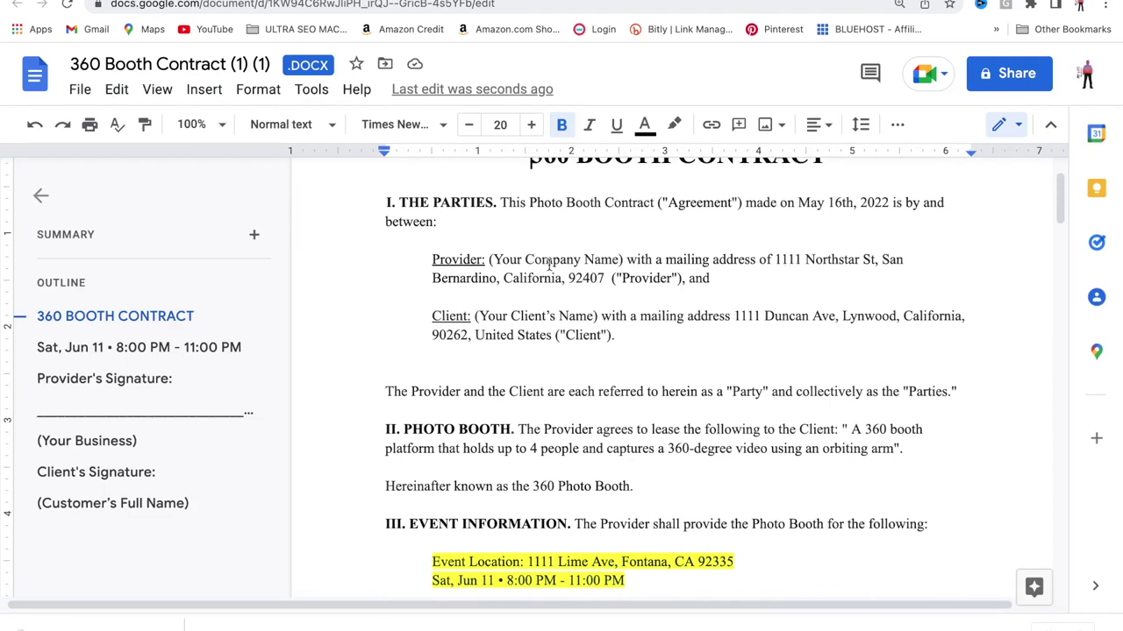
scroll(790, 261, "down", 1)
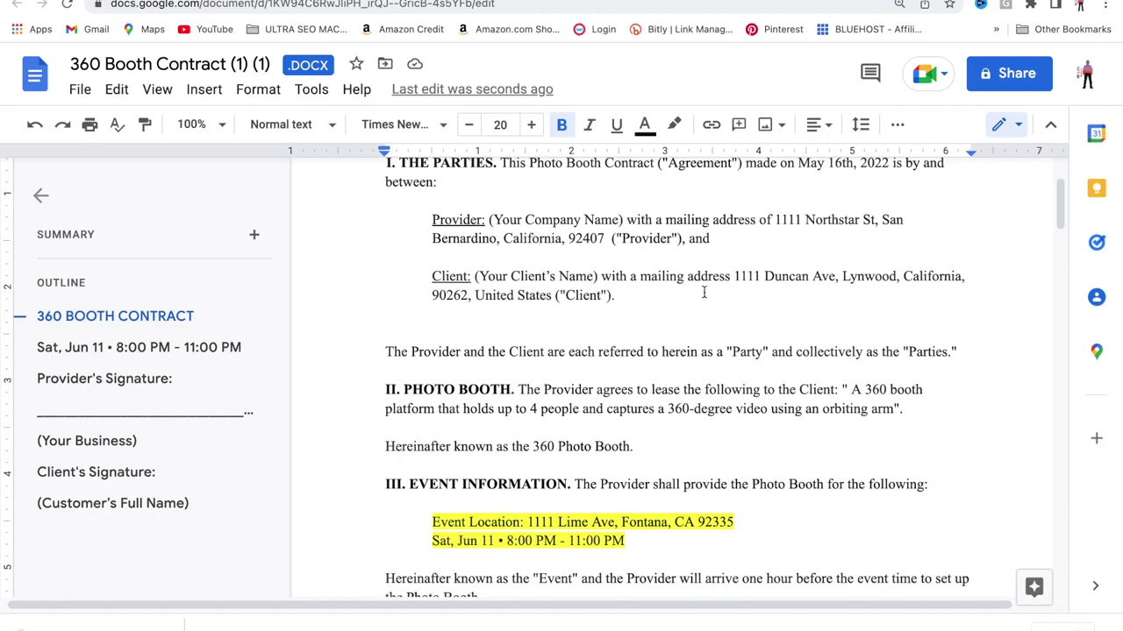
scroll(839, 278, "down", 2)
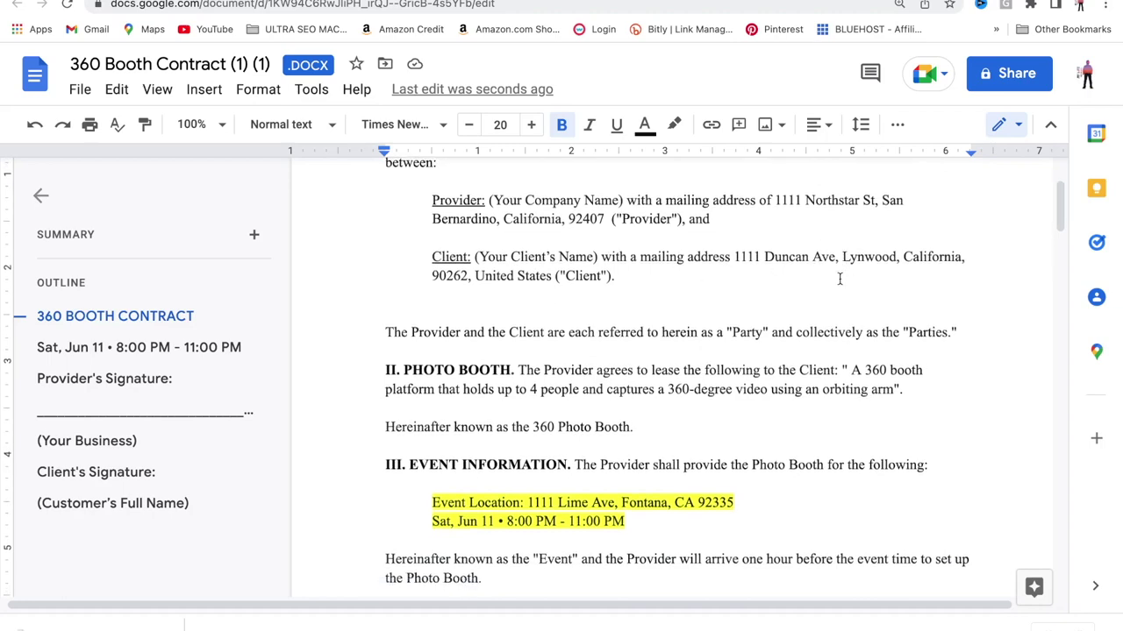
scroll(839, 278, "down", 1)
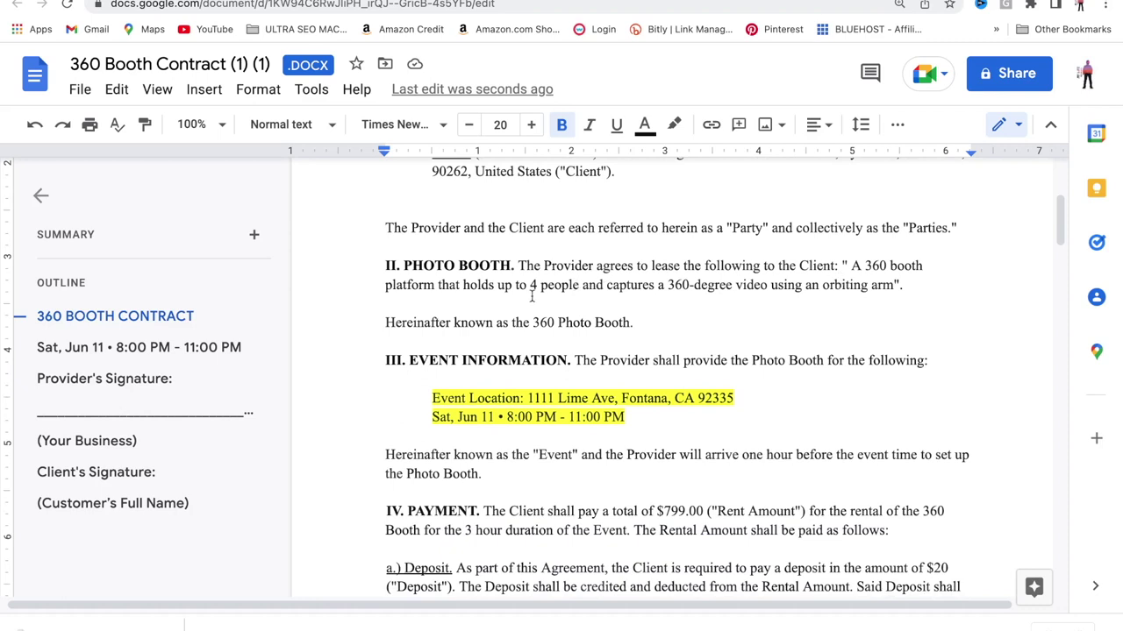
scroll(704, 287, "down", 2)
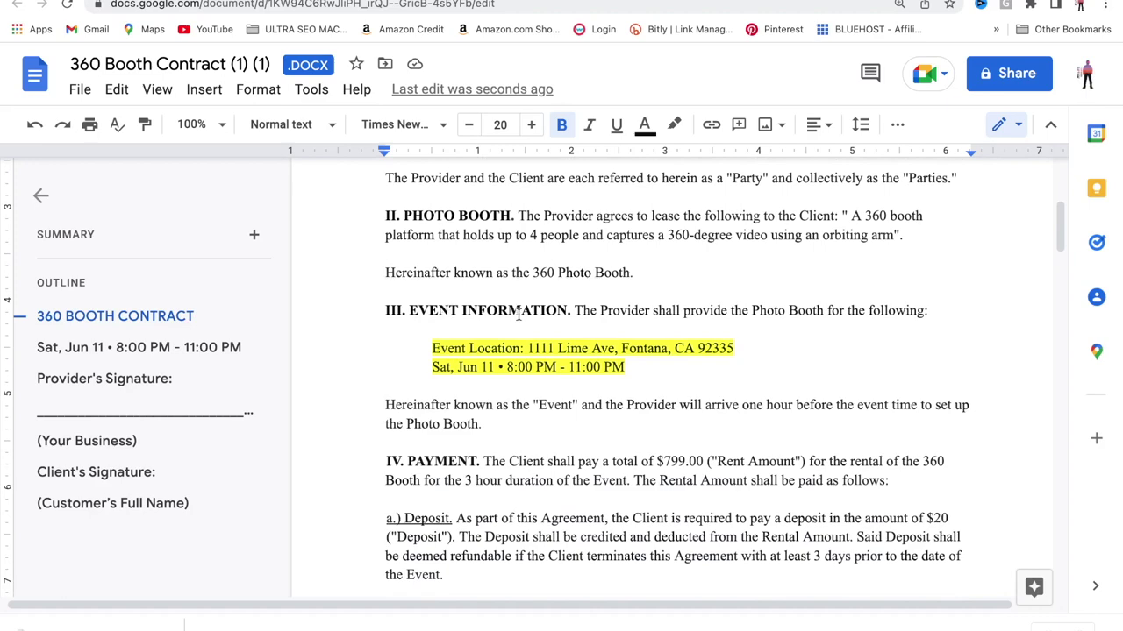
scroll(506, 308, "down", 2)
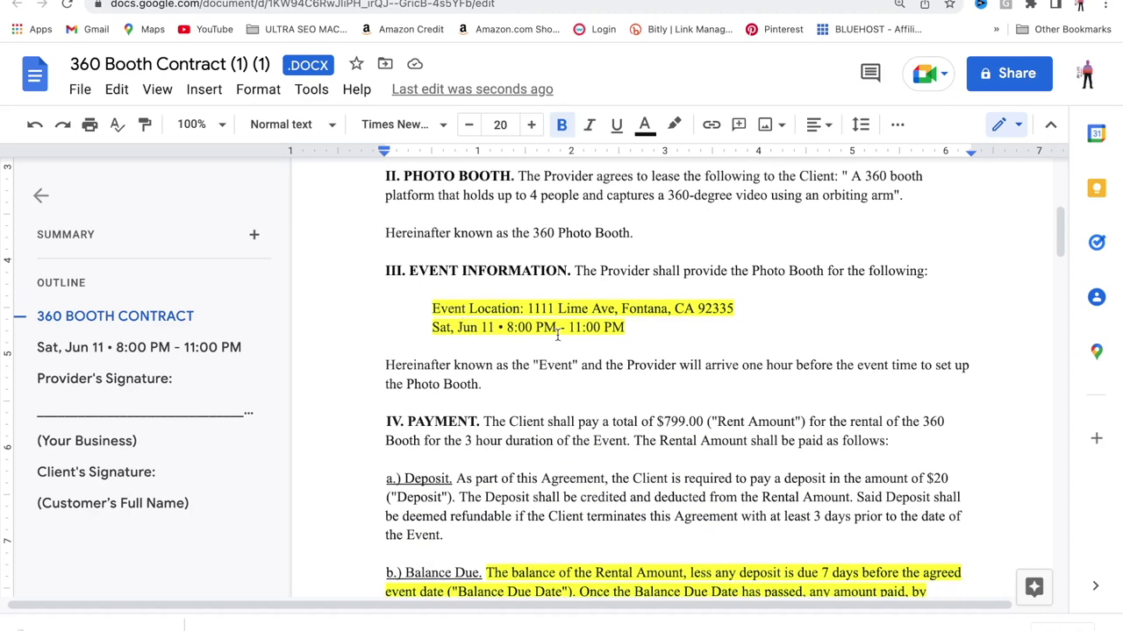
scroll(557, 335, "down", 3)
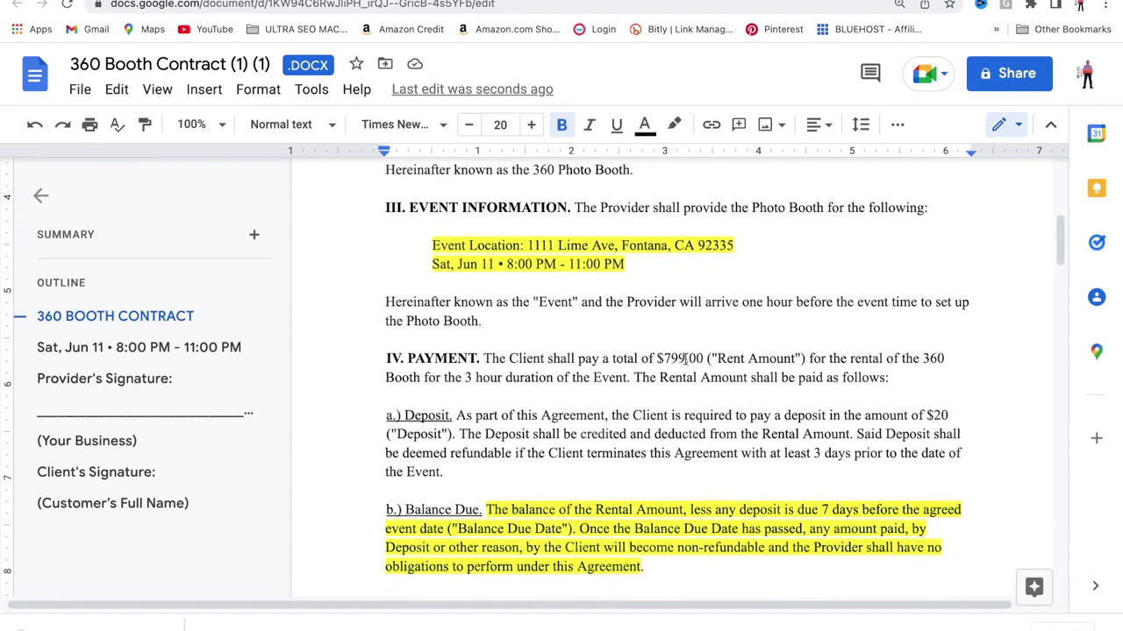
scroll(685, 358, "down", 1)
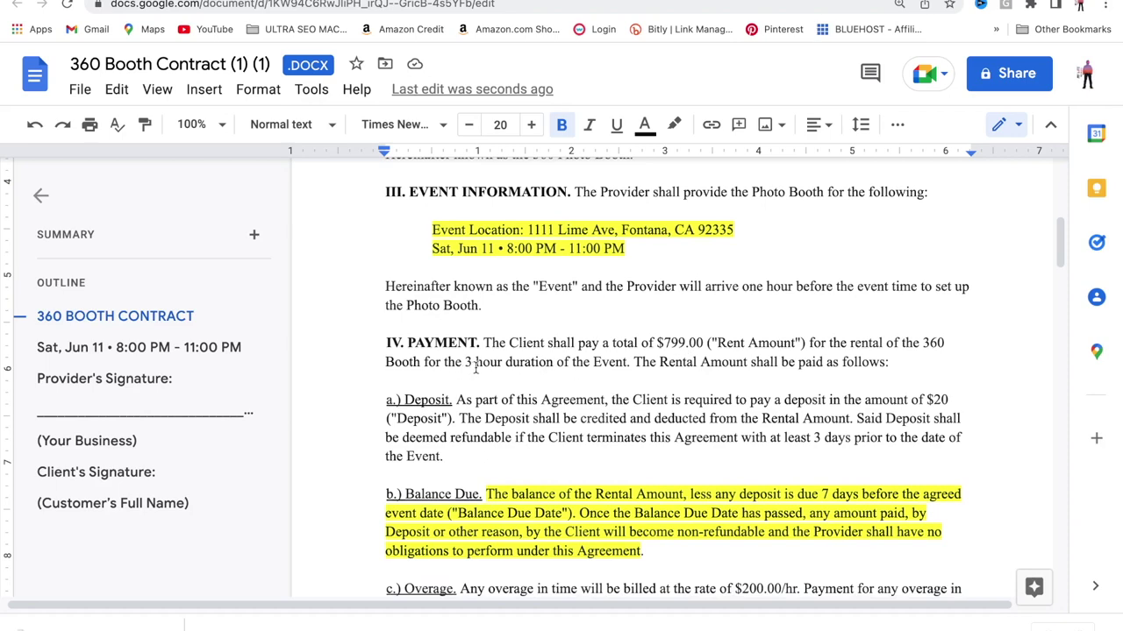
scroll(483, 372, "down", 5)
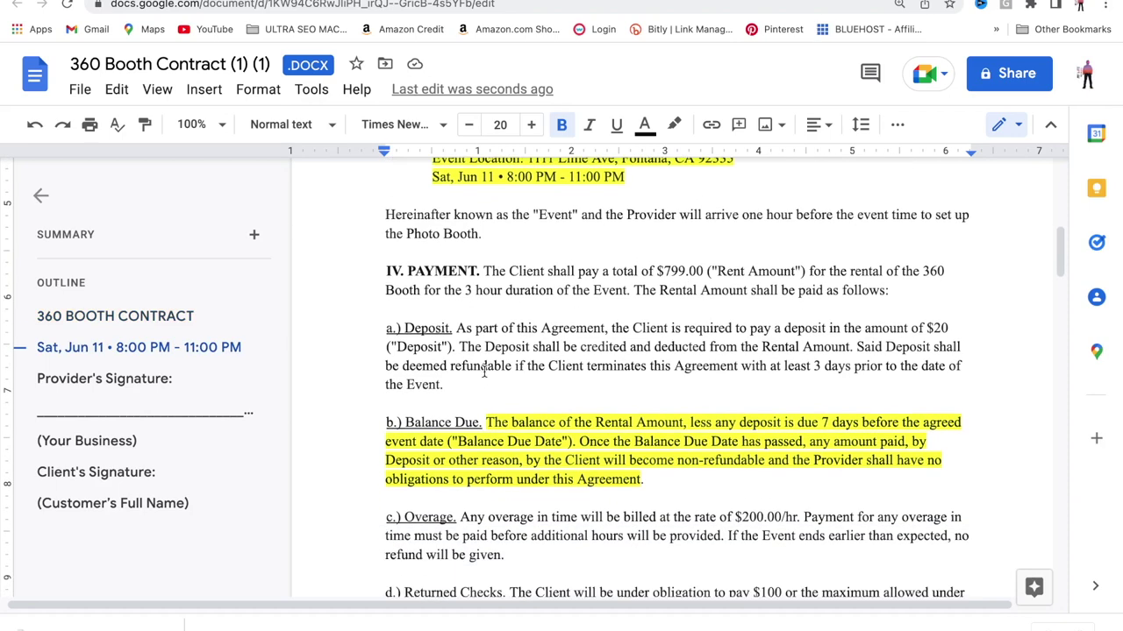
scroll(484, 372, "down", 2)
scroll(483, 375, "down", 1)
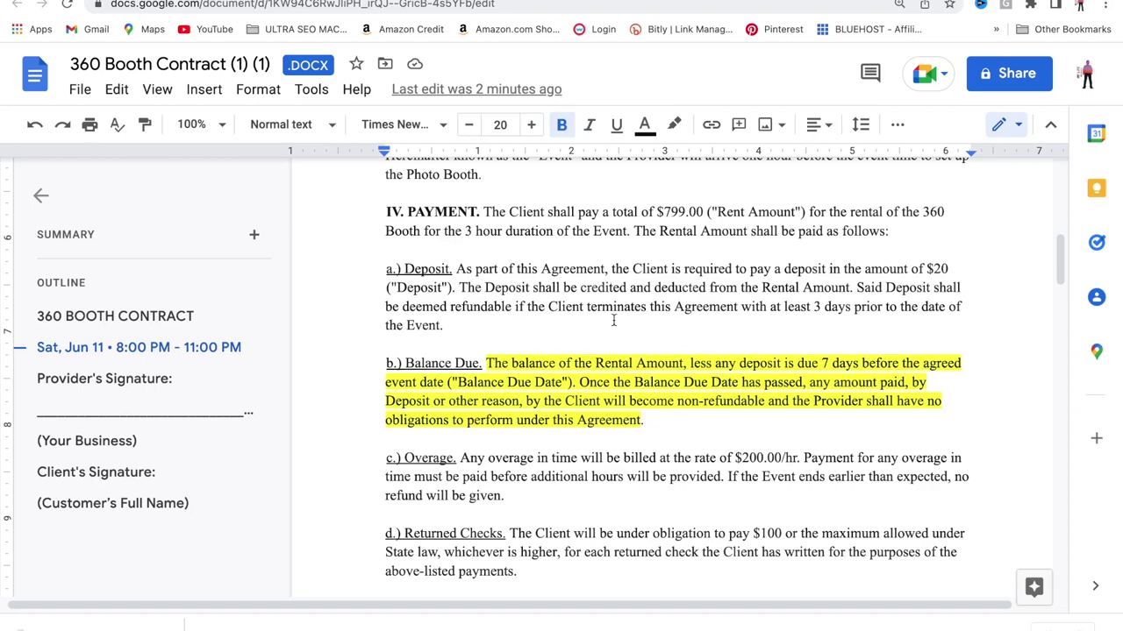
scroll(613, 321, "down", 1)
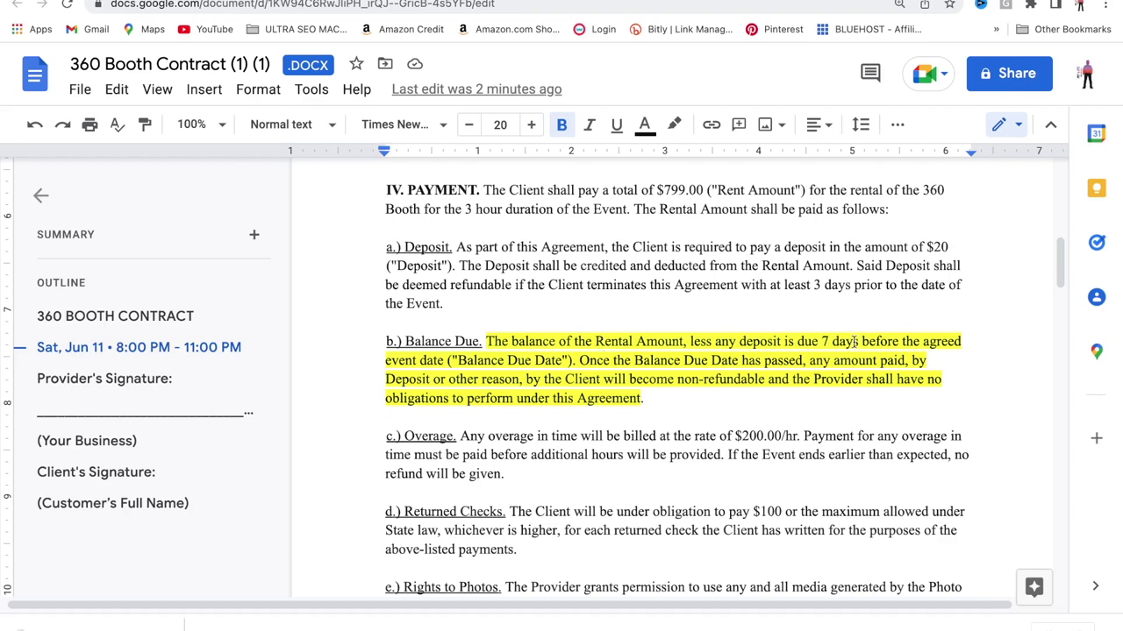
scroll(761, 353, "down", 4)
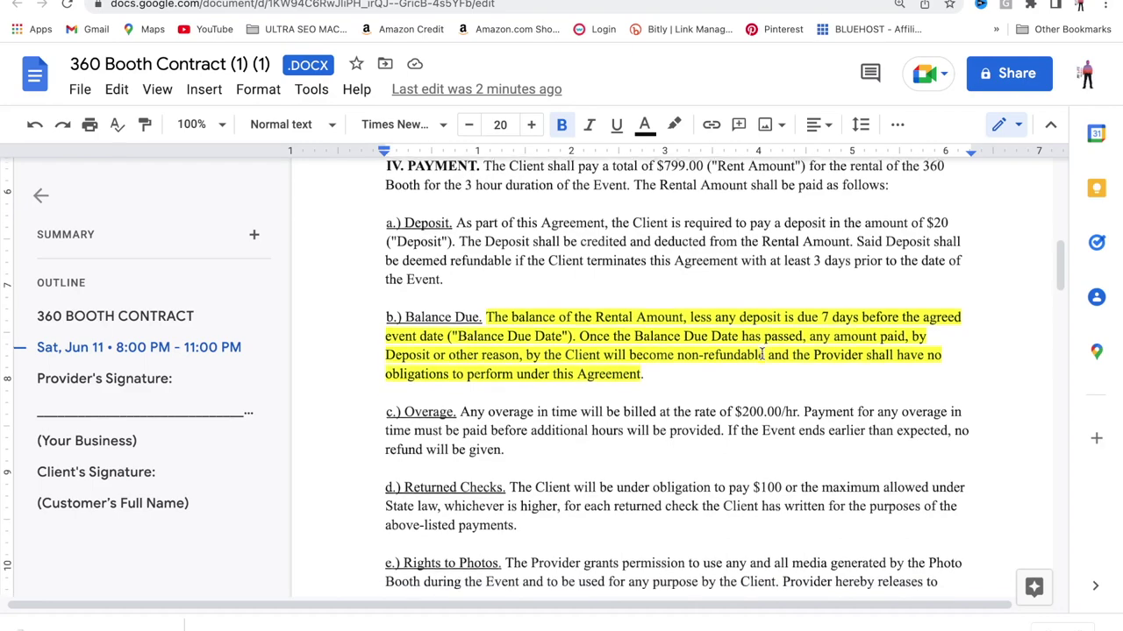
scroll(762, 353, "down", 5)
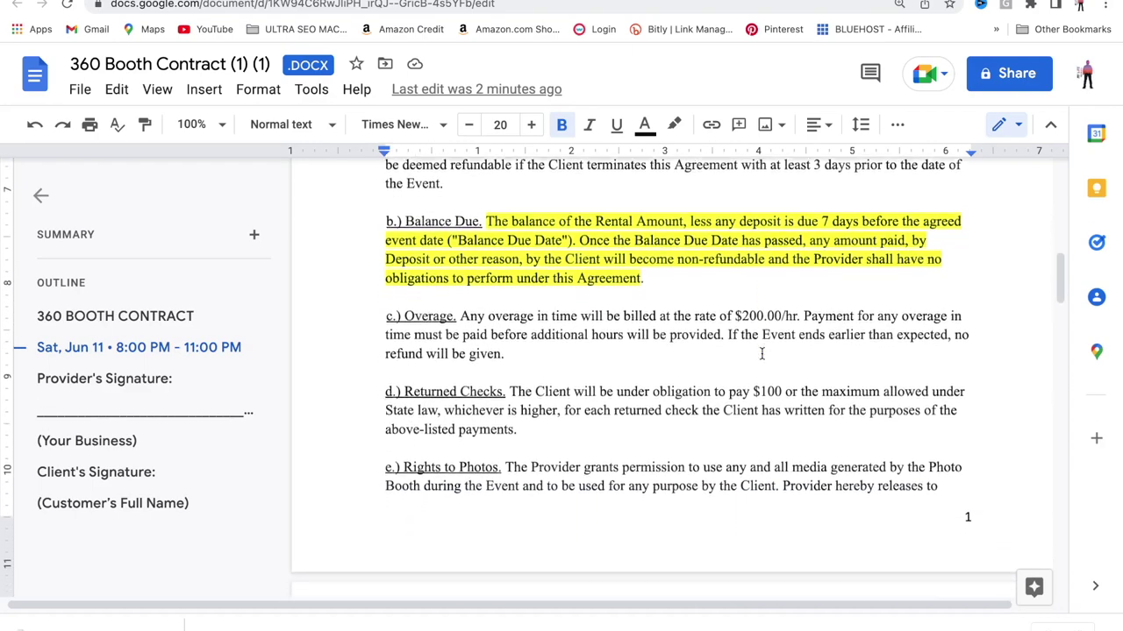
scroll(761, 354, "down", 12)
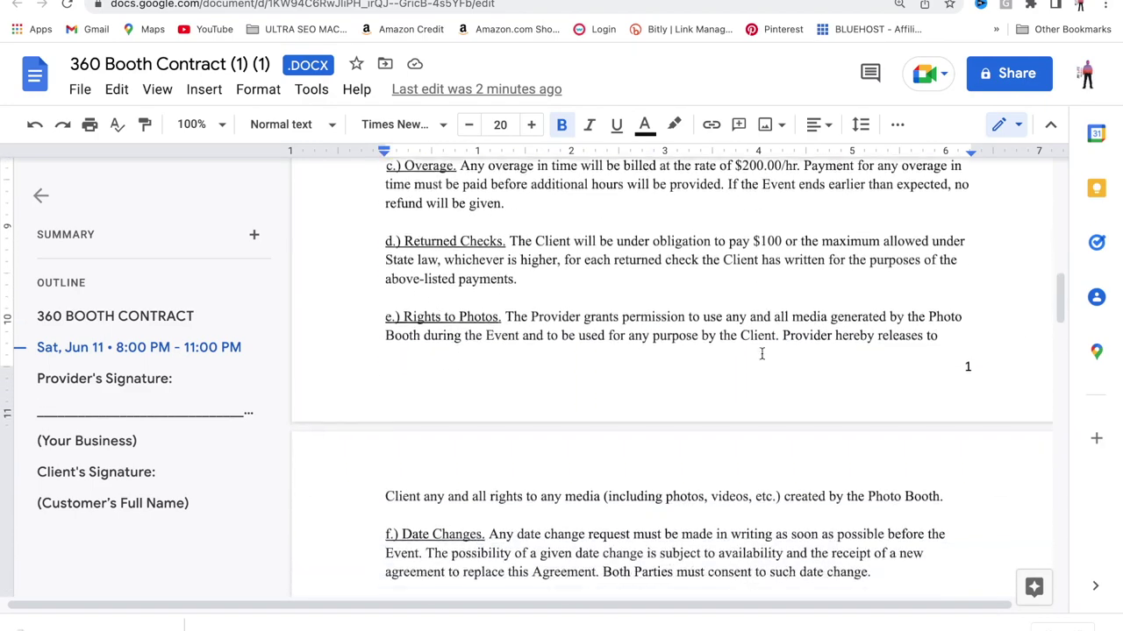
scroll(762, 353, "down", 5)
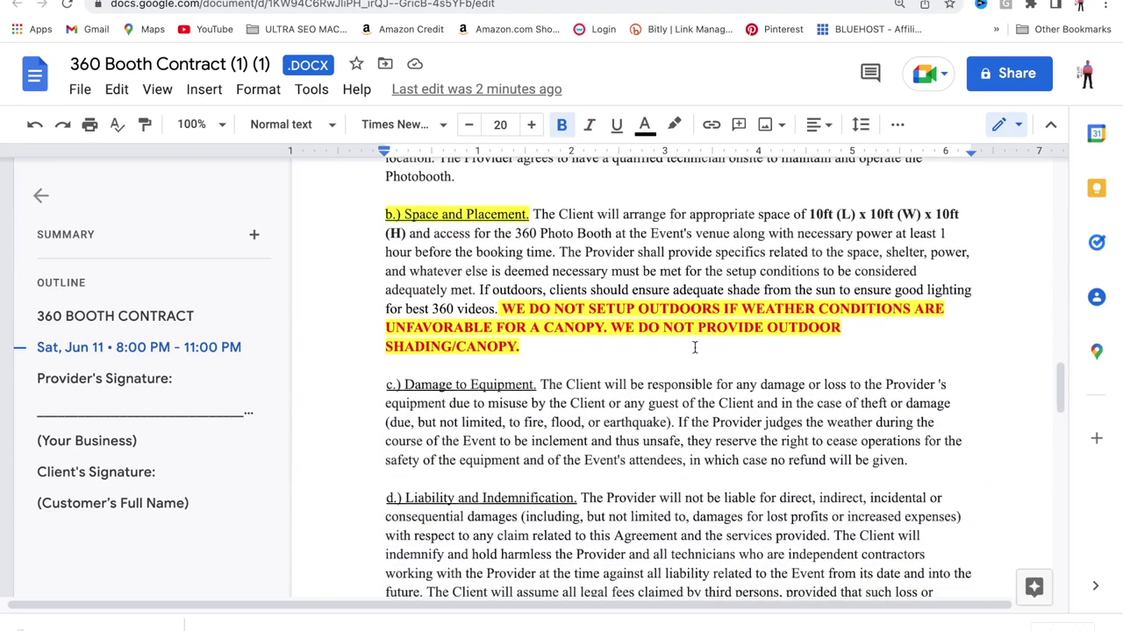
scroll(693, 348, "down", 8)
scroll(694, 348, "down", 8)
scroll(694, 348, "down", 3)
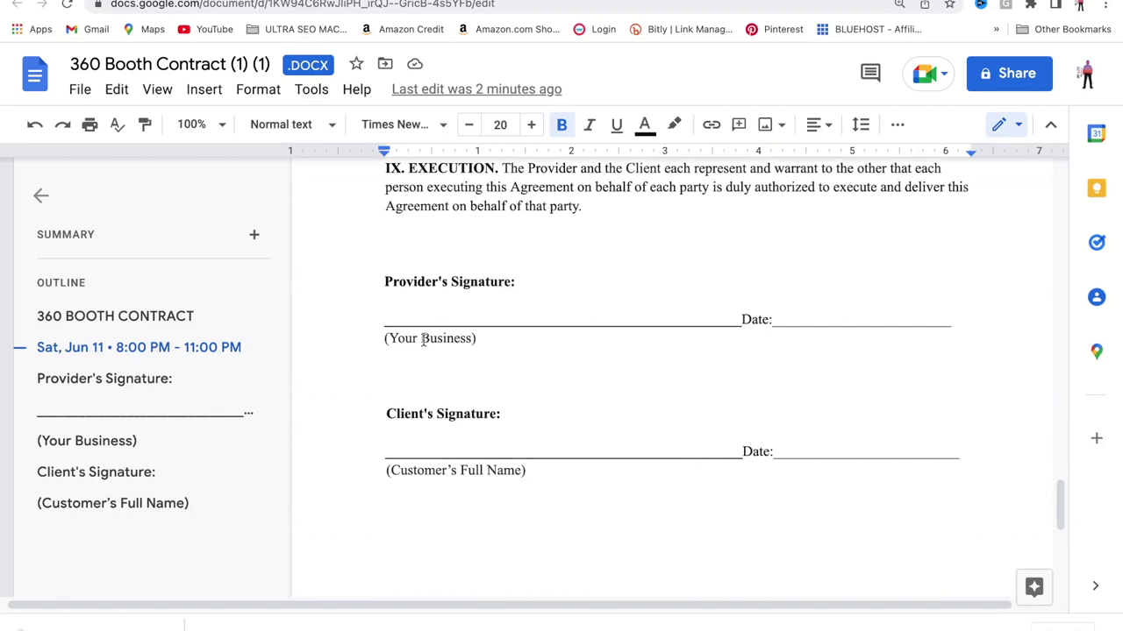
scroll(437, 339, "down", 1)
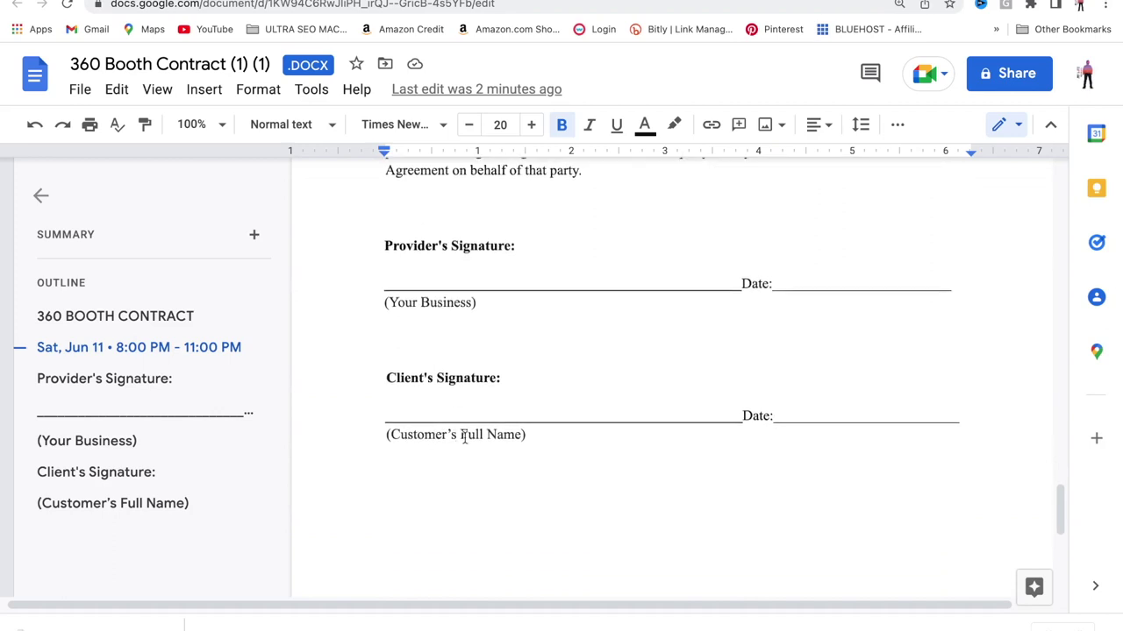
scroll(464, 437, "down", 2)
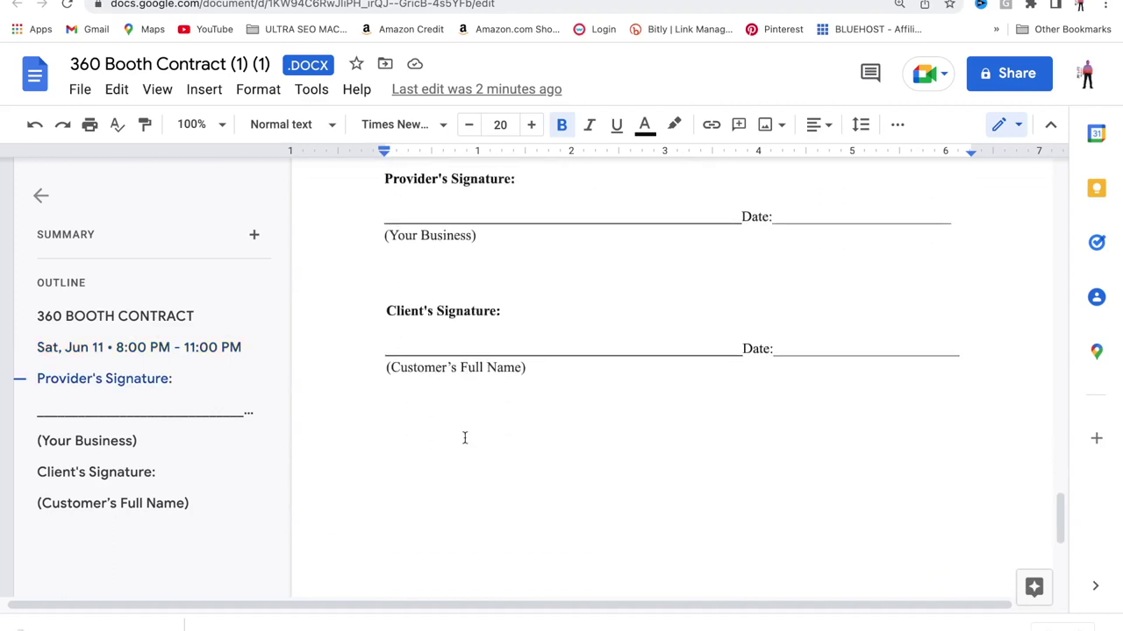
scroll(465, 438, "up", 10)
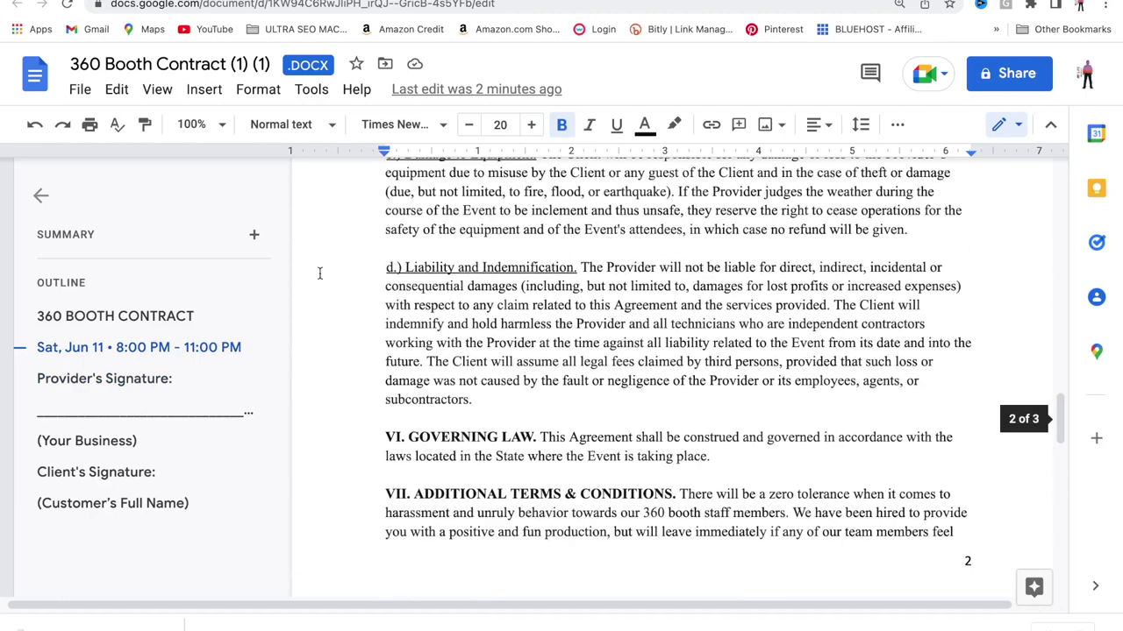
Download the contract via File > Download > PDF Document (.pdf) and open the downloaded PDF.
left_click(80, 89)
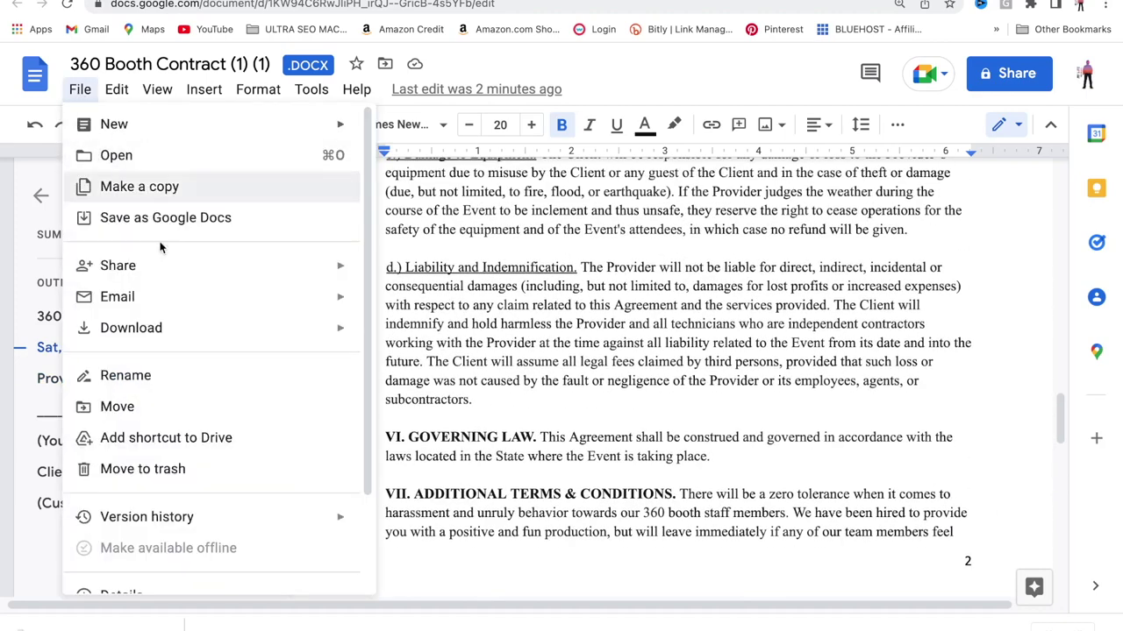
mouse_move(261, 327)
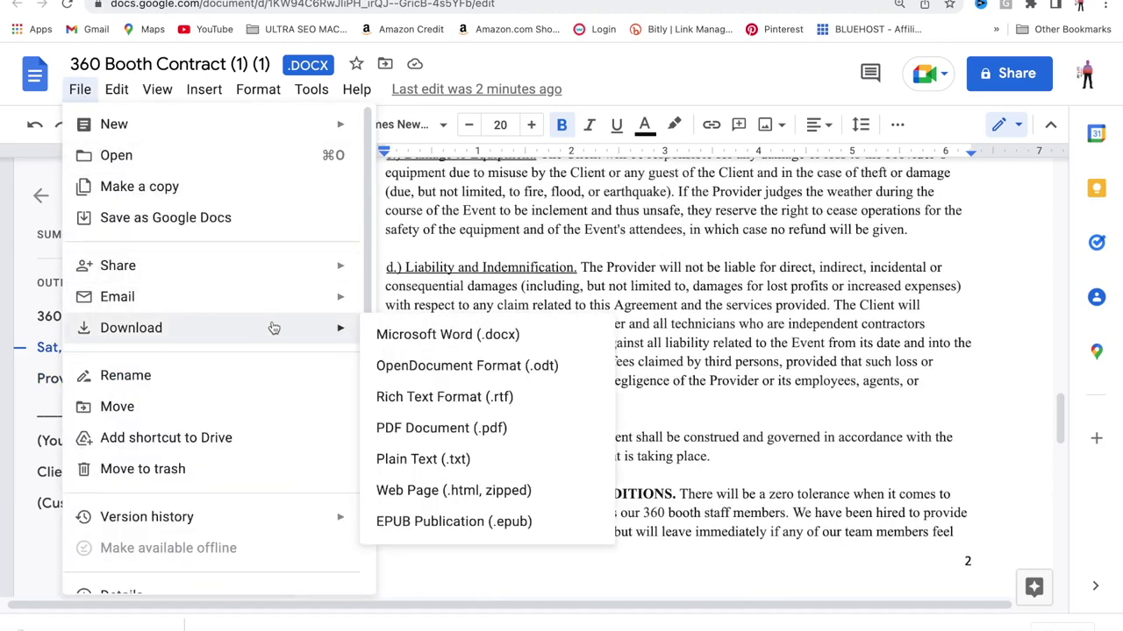
left_click(469, 429)
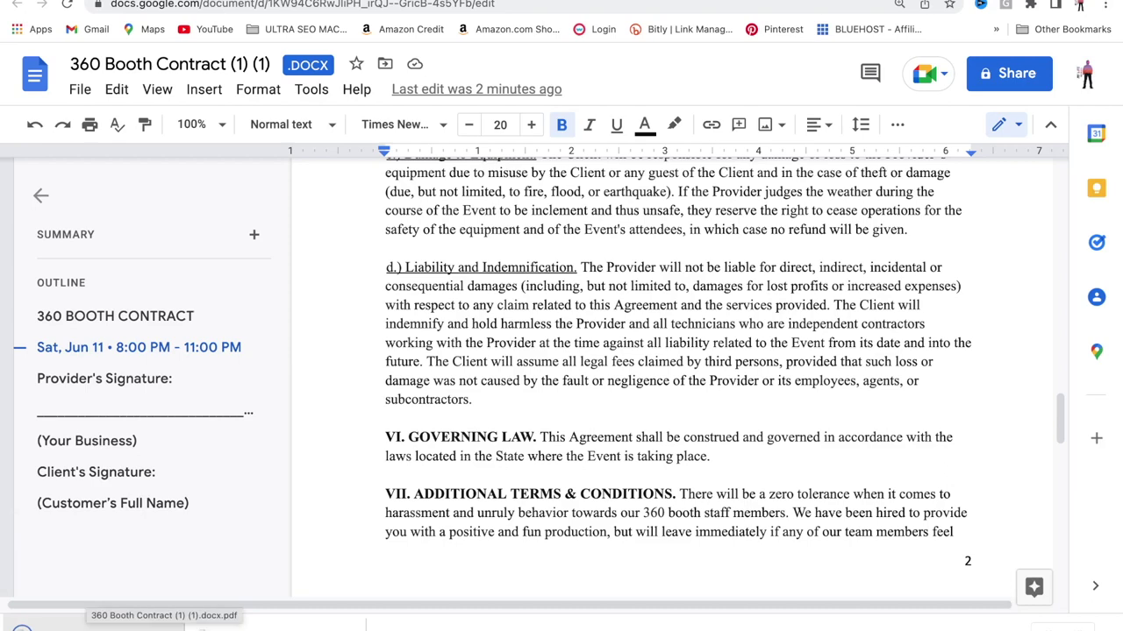
left_click(164, 615)
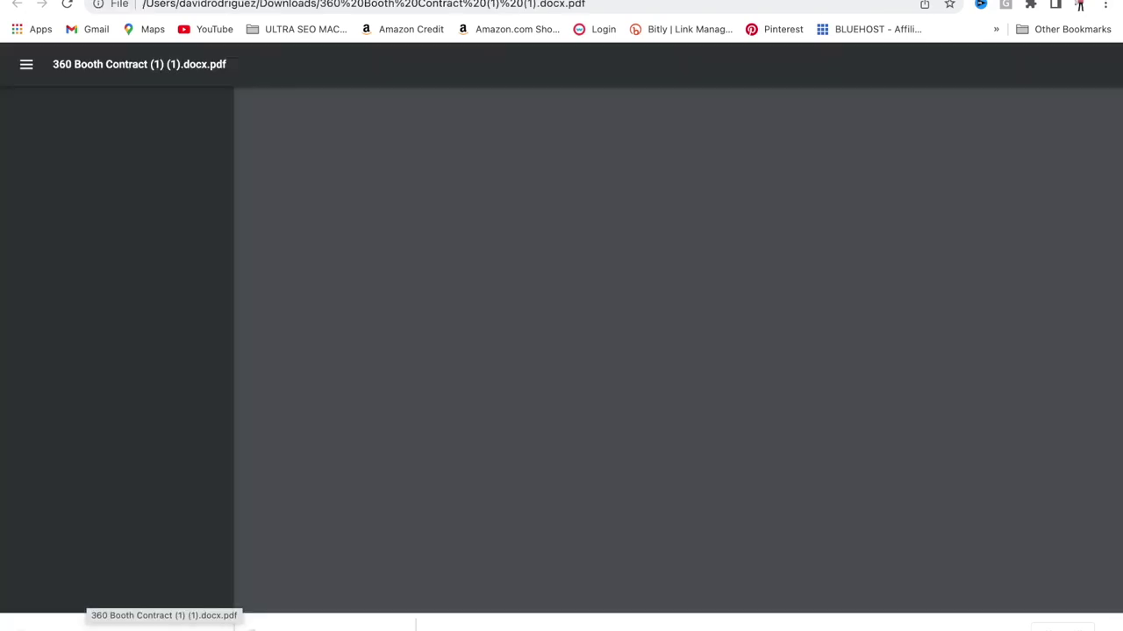
Scroll through all three PDF pages, then switch tabs back to the My Drive file list.
scroll(675, 280, "down", 1)
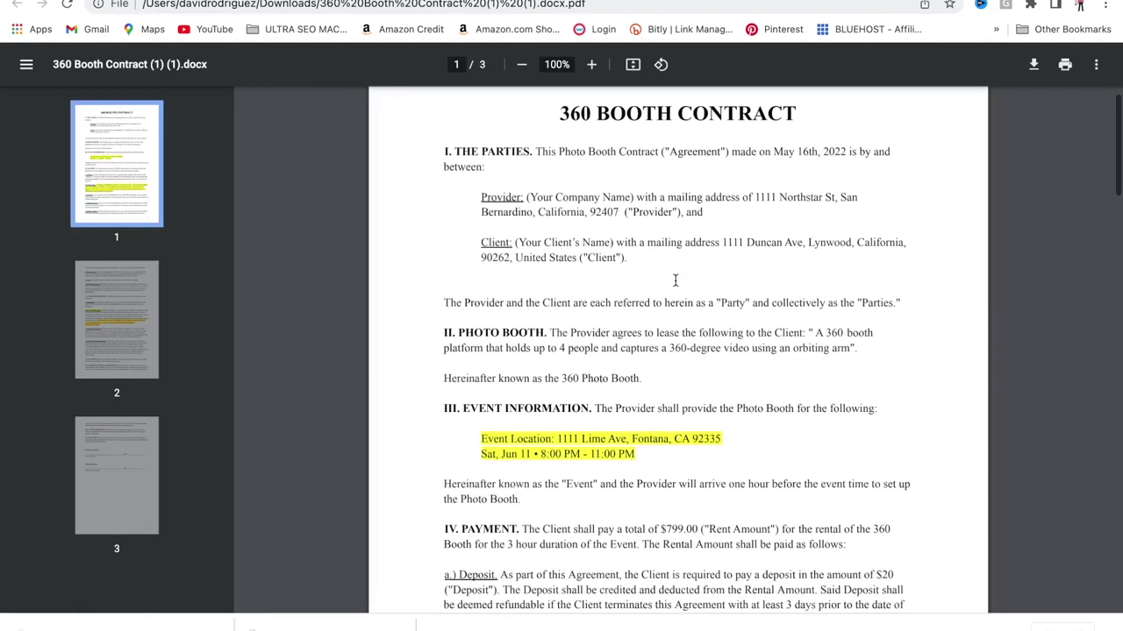
scroll(675, 280, "down", 1)
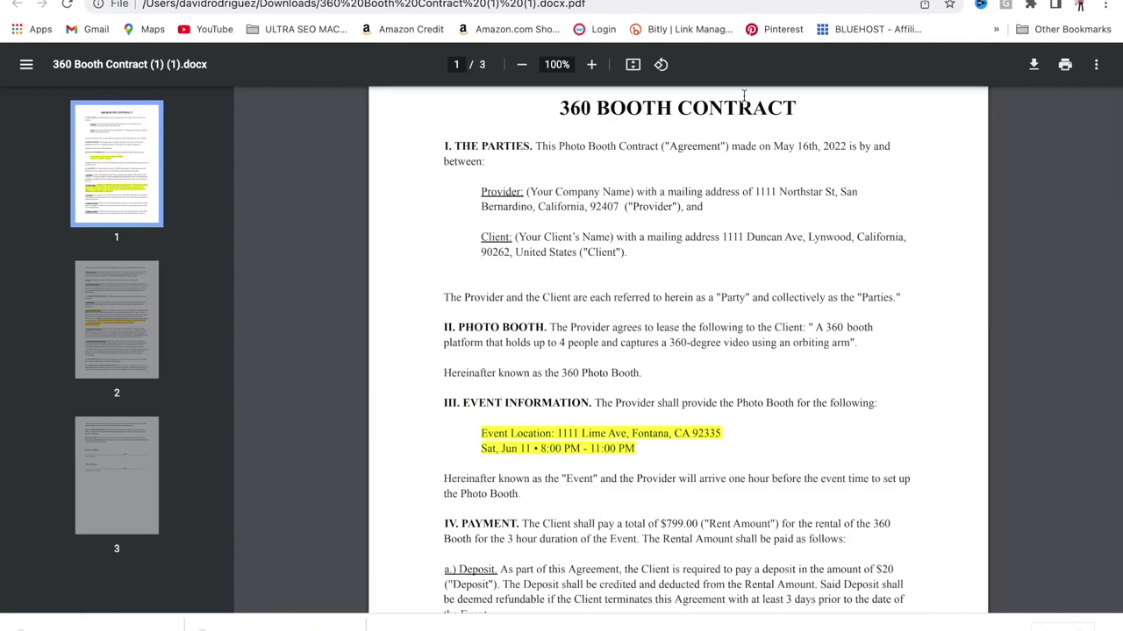
scroll(745, 227, "down", 15)
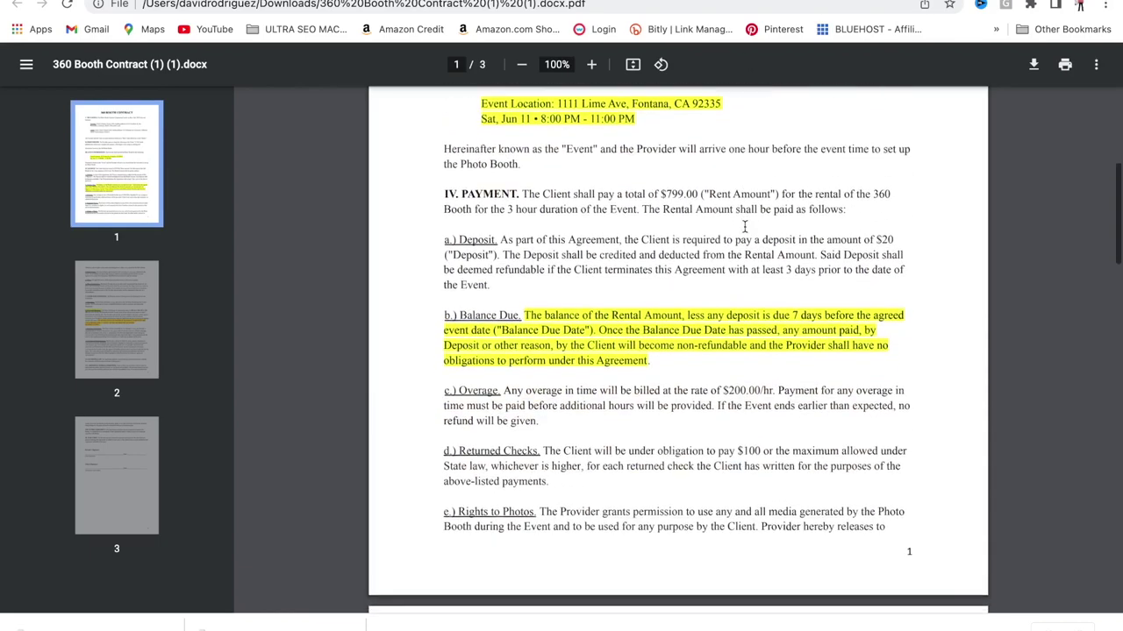
scroll(745, 226, "down", 15)
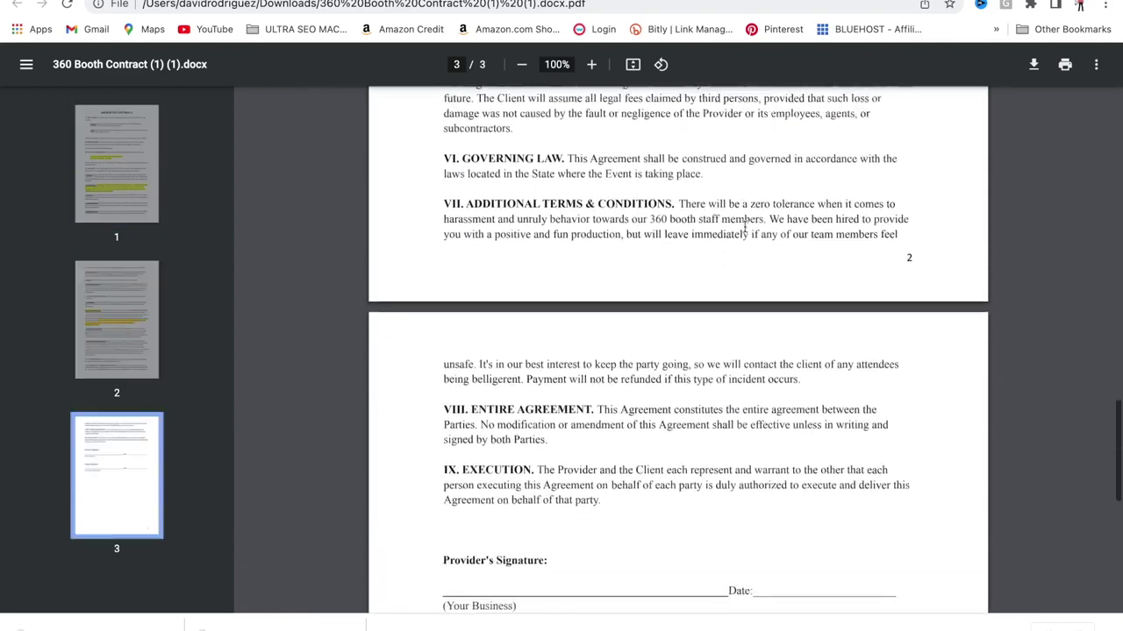
scroll(744, 226, "down", 2)
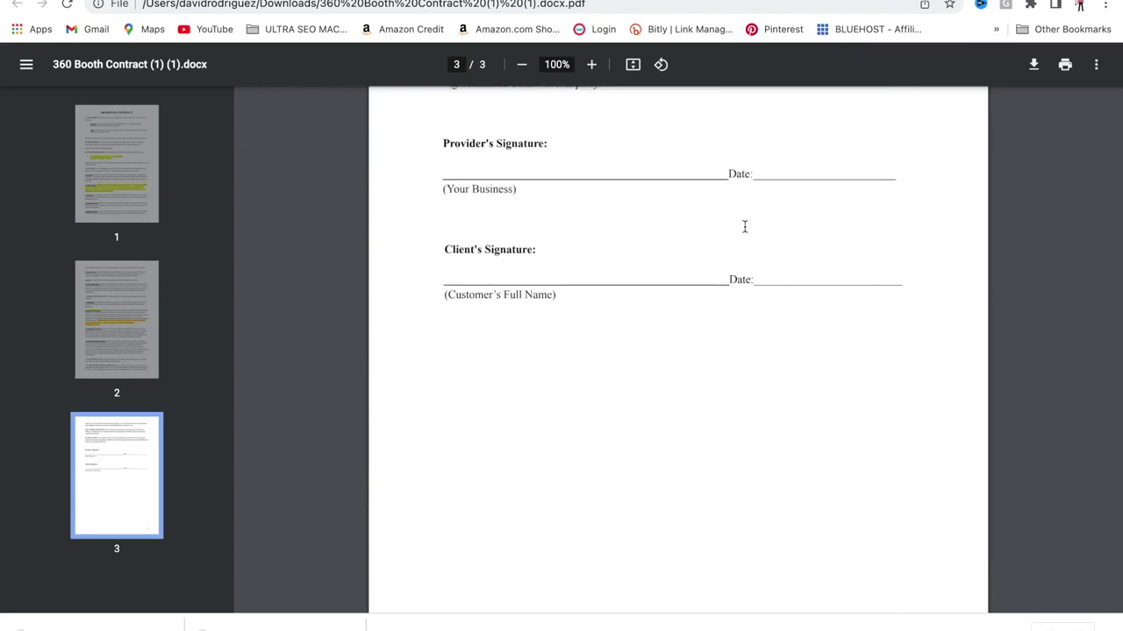
scroll(745, 227, "up", 3)
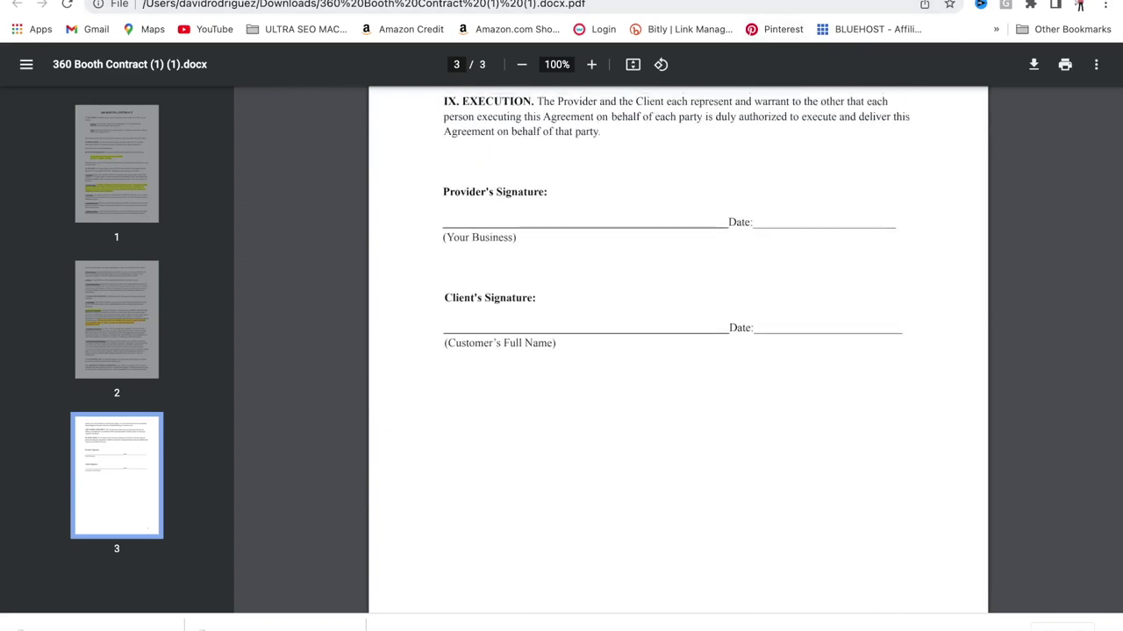
key("ctrl+Tab")
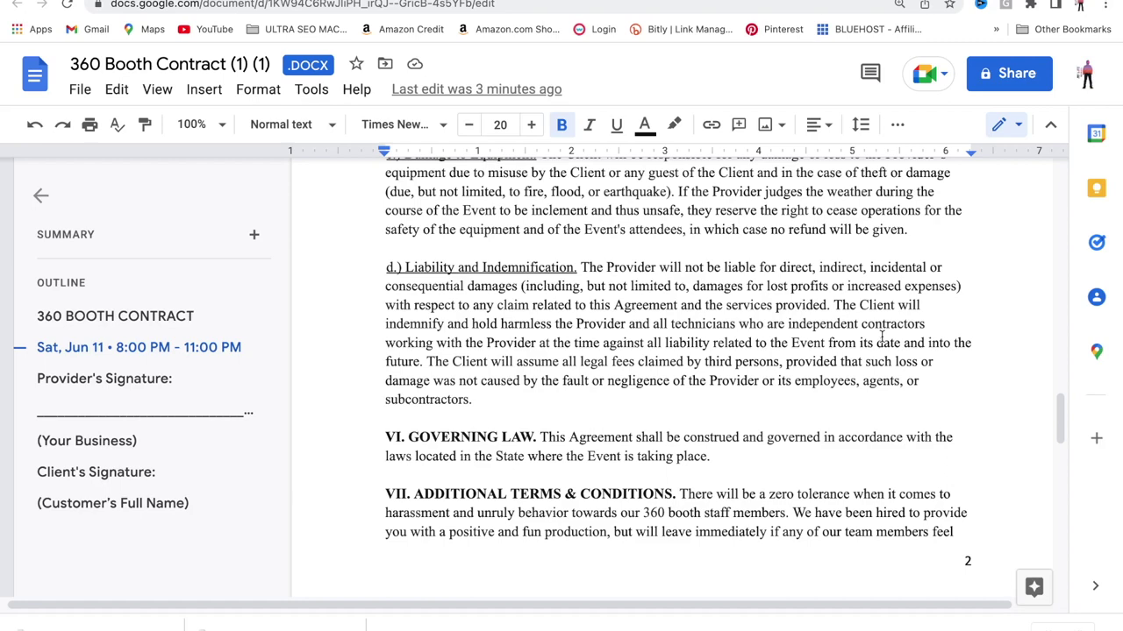
key("ctrl+Tab")
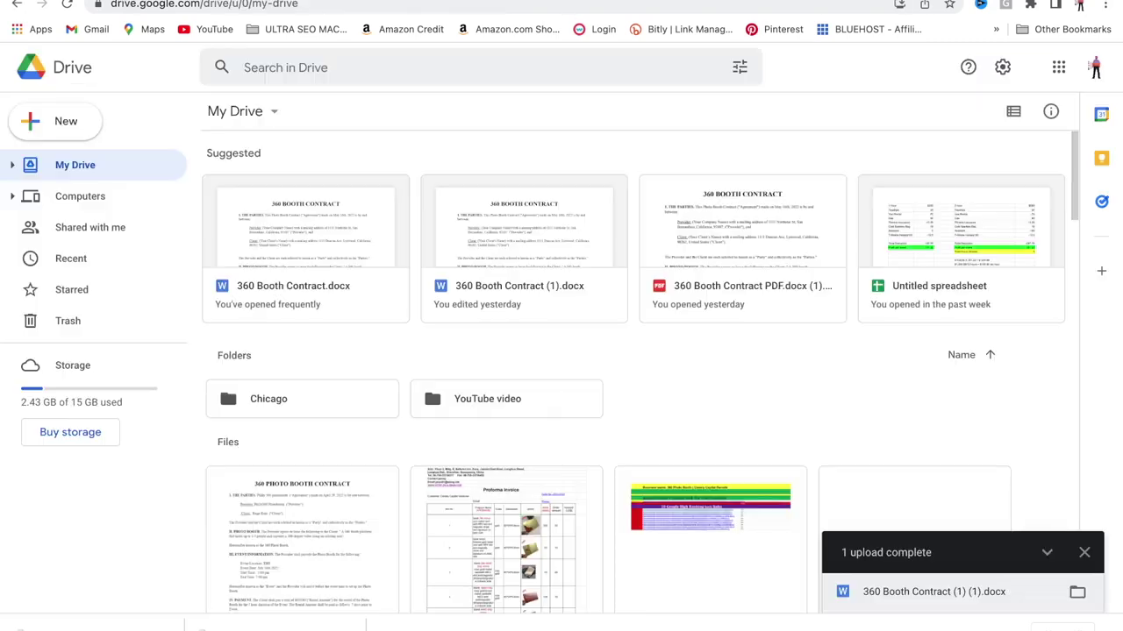